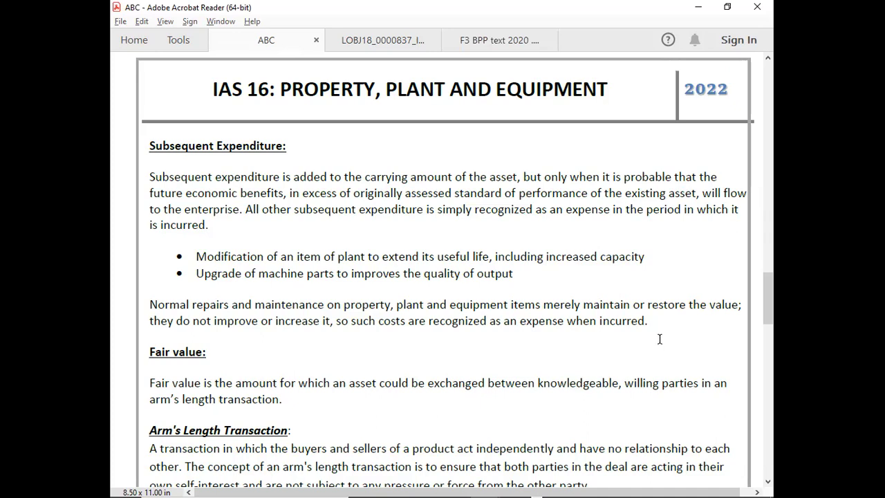
- Read the IAS 16 notes on fair value and arm's length transactions, and question 107 in the Multiple Choice Questions PDF
key(ctrl+shift+h)
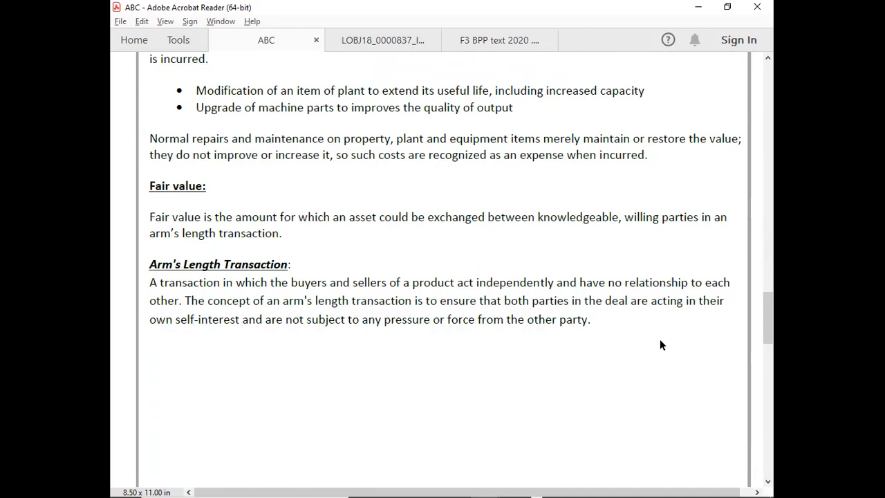
scroll(659, 343, down, 3)
scroll(660, 344, down, 1)
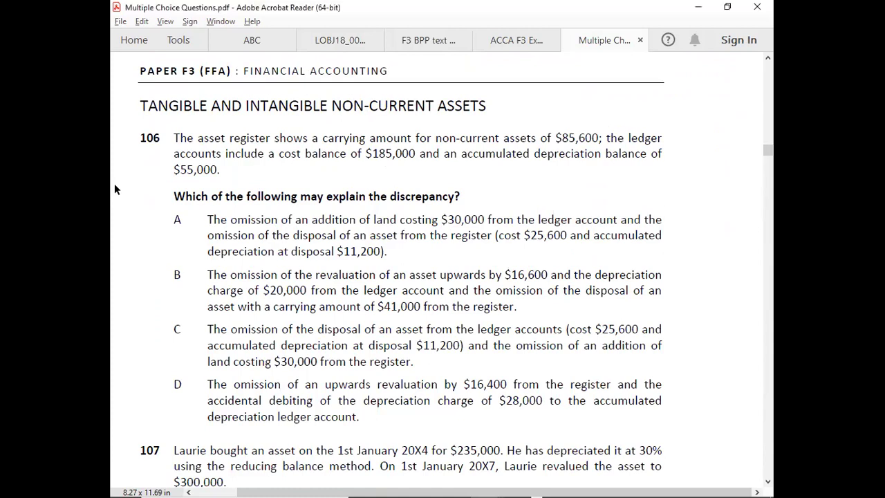
scroll(114, 183, down, 2)
scroll(115, 185, down, 1)
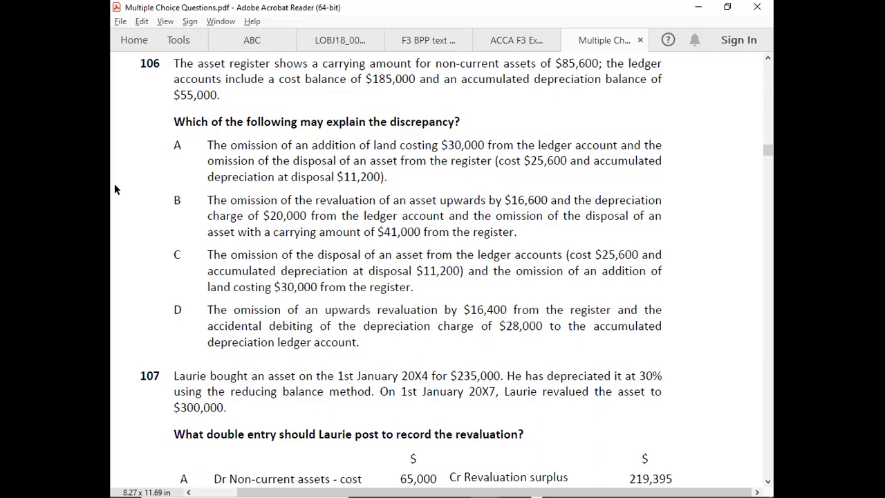
scroll(115, 183, down, 5)
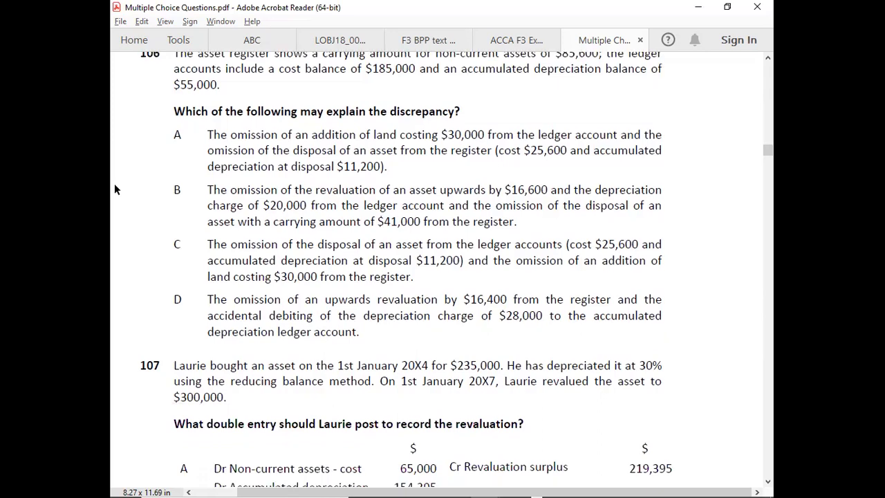
scroll(115, 185, down, 2)
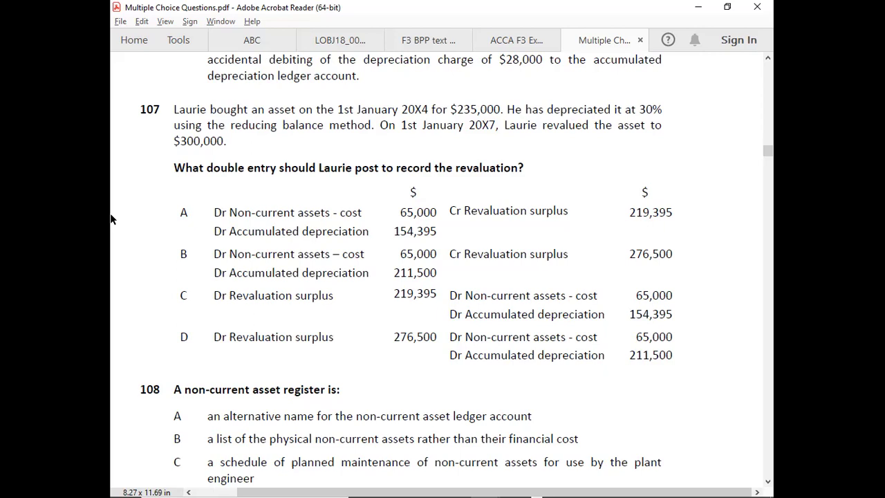
- Switch to the REVALUATION IAS 16 workbook in Excel and enter question number 107 in cell A107 below the EXAM KIT heading
key(alt+Tab)
key(alt+Tab)
key(Right)
key(Left)
key(Down)
text(107)
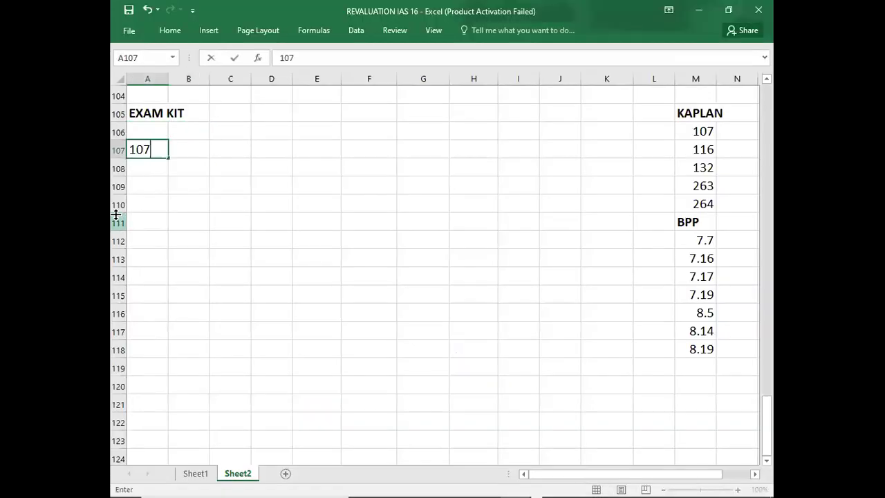
- Enter the first depreciation working "DEP. EXP. = 235000*30% =" in cell B108, using the figures from question 107
key(Down)
key(Right)
text(DEP. EP.)
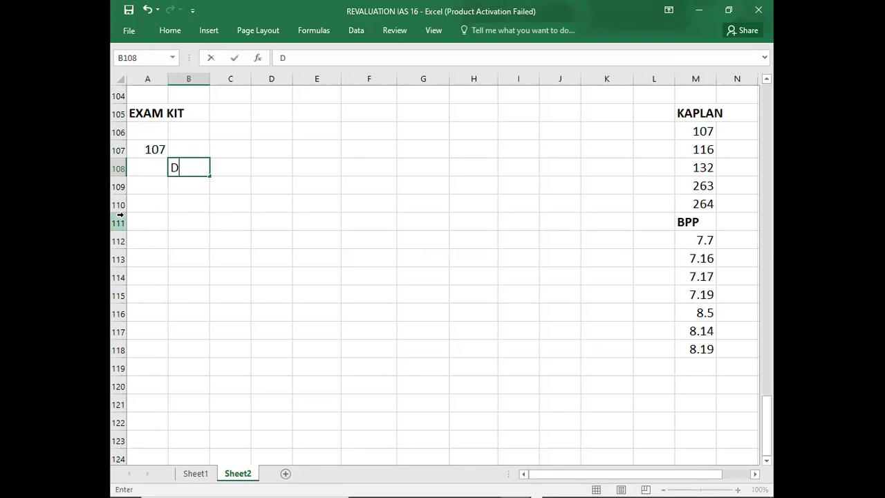
key(BackSpace)
key(BackSpace)
text(XP. =)
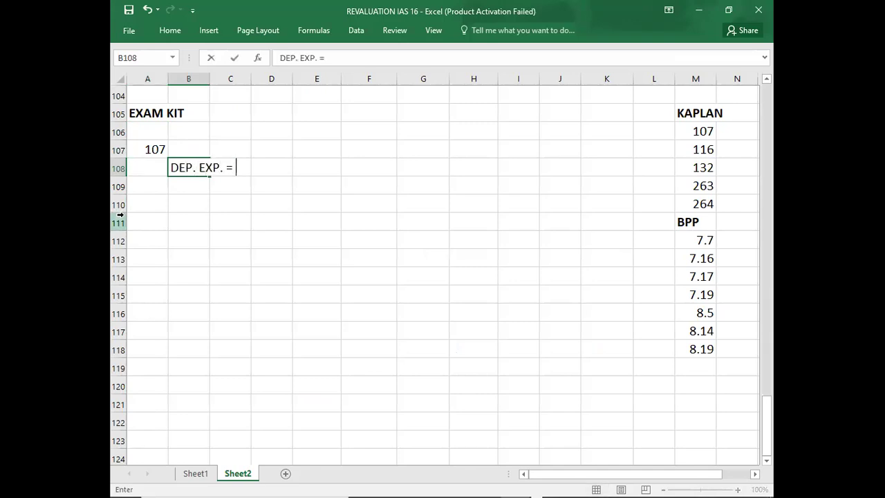
key(alt+Tab)
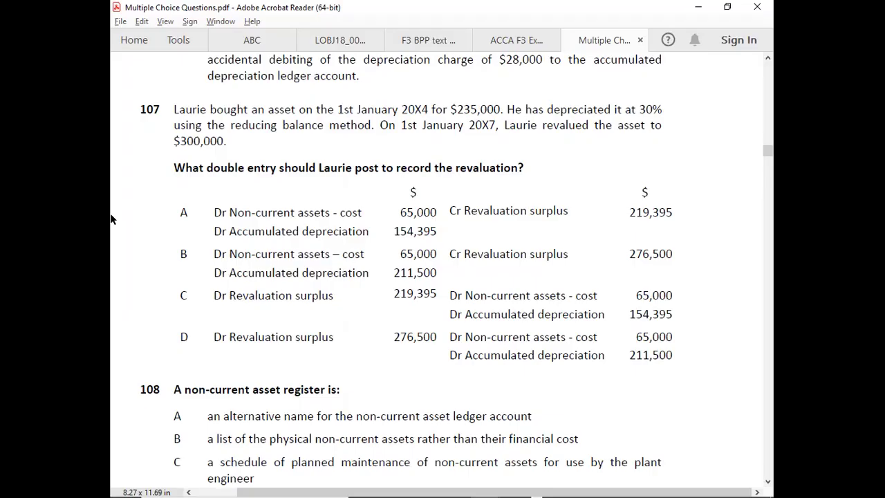
key(alt+Tab)
text(235000*30% =)
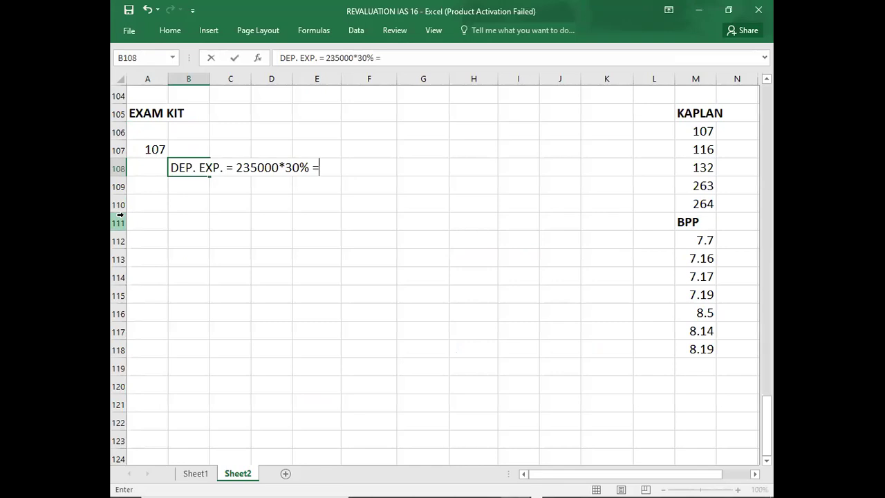
- Enter 70500 in cell F108 as the result of the first depreciation working
key(Right)
key(Right)
key(Right)
key(Right)
text(70500)
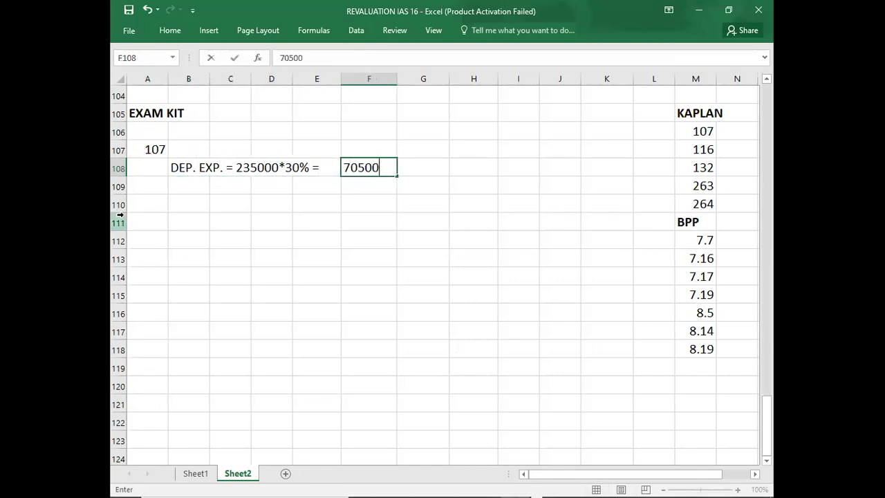
key(Return)
key(Down)
key(Right)
text(DEP. EXP. = )
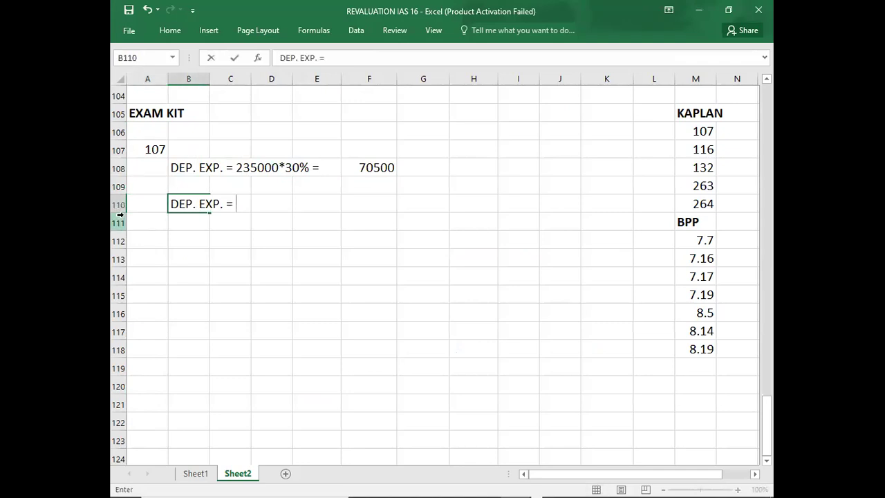
text((235000-70500)3)
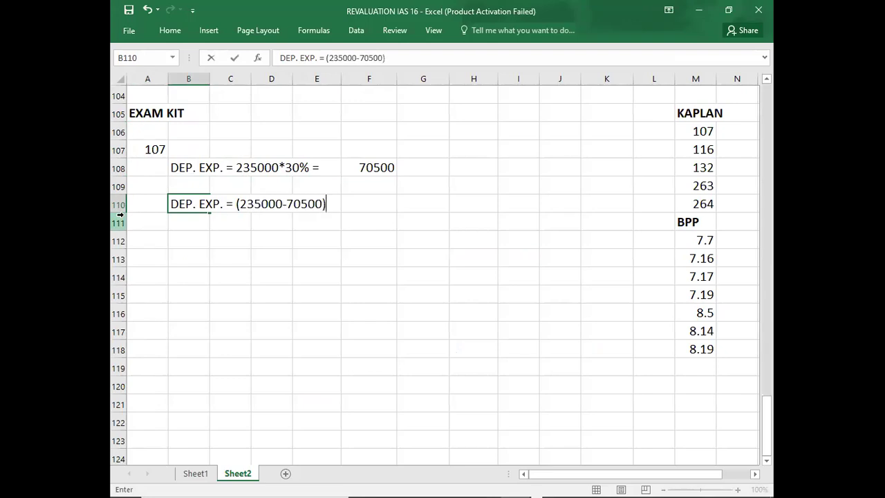
text(0% =)
key(Tab)
key(Tab)
key(Tab)
key(Tab)
key(Tab)
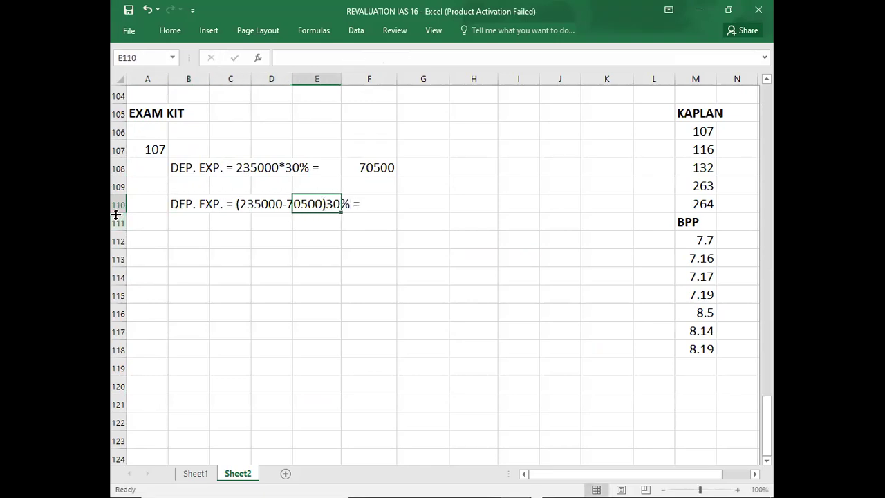
text(49350)
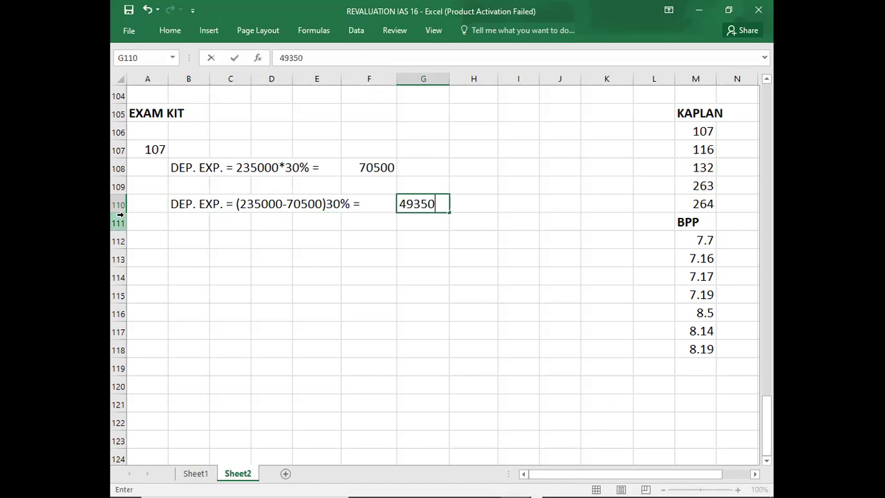
- Move the 70500 result from F108 to G108 so it lines up with the second depreciation amount
key(Up)
key(Up)
key(Left)
key(ctrl+c)
key(Right)
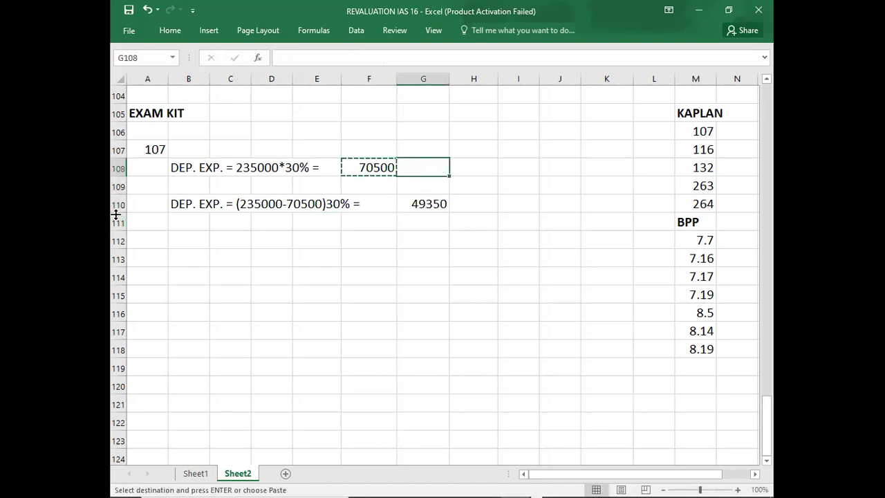
key(Return)
key(Down)
key(Down)
key(Down)
key(Down)
key(Left)
key(Left)
key(Left)
key(Left)
key(Left)
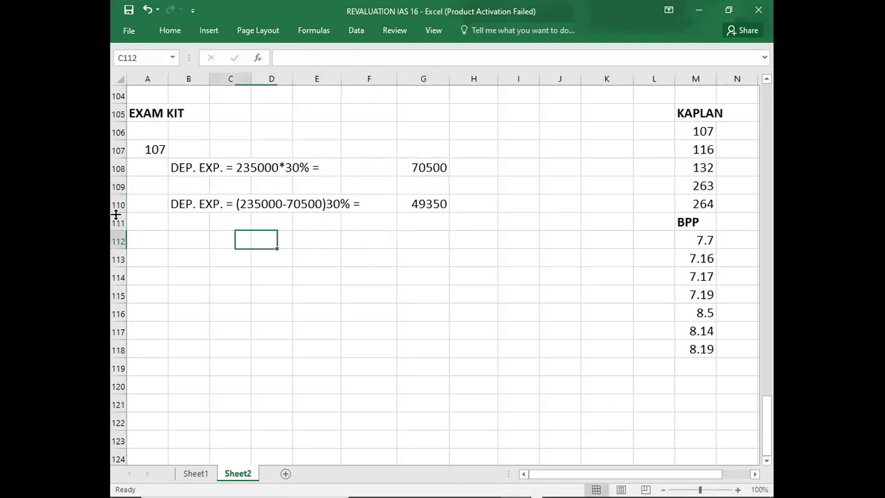
text(DEP. EXP)
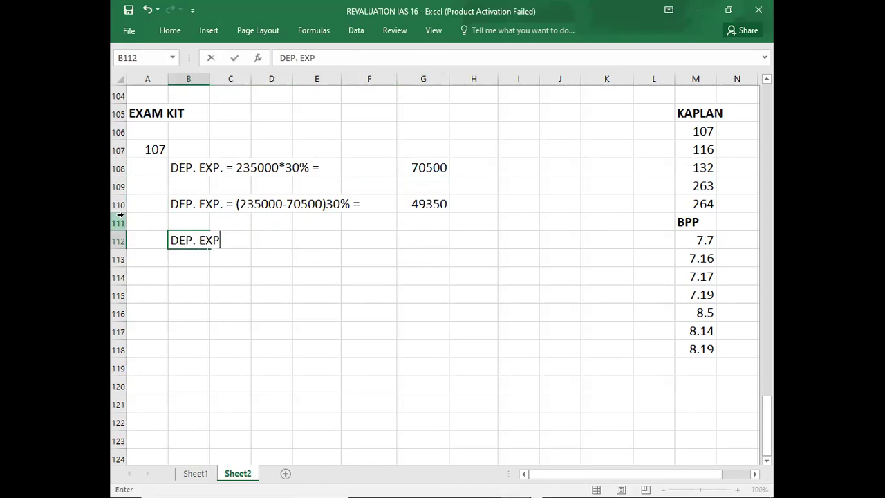
text(. = (235000-)
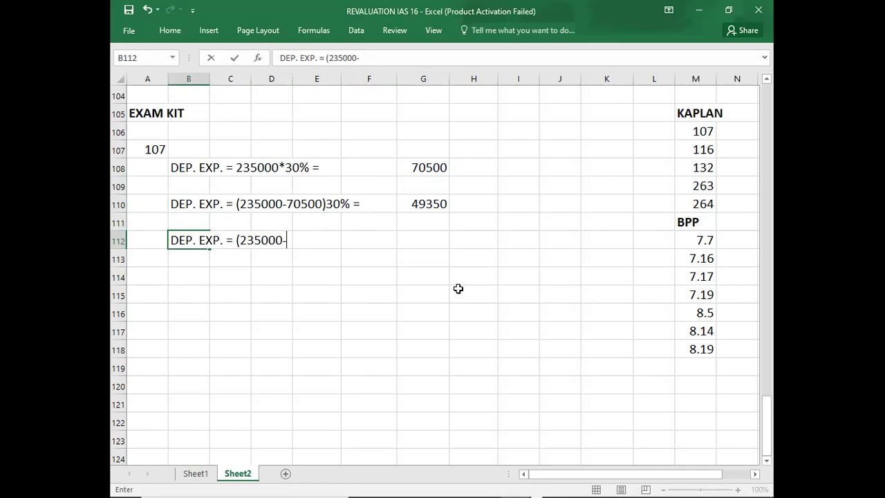
text(154395)
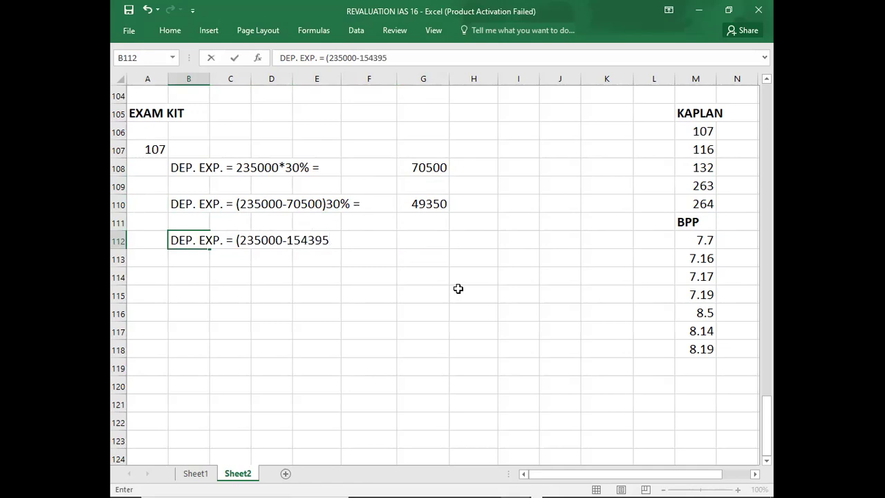
key(BackSpace)
key(BackSpace)
key(BackSpace)
key(BackSpace)
key(BackSpace)
key(BackSpace)
text(119850)30% =)
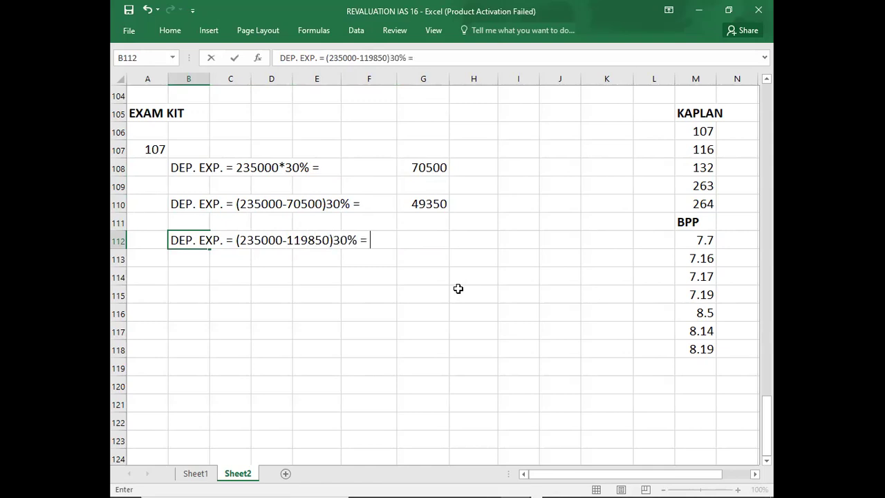
- Enter 34545 in cell G112 as the result of the third depreciation working
key(Right)
key(Right)
key(Right)
key(Right)
key(Right)
text(345)
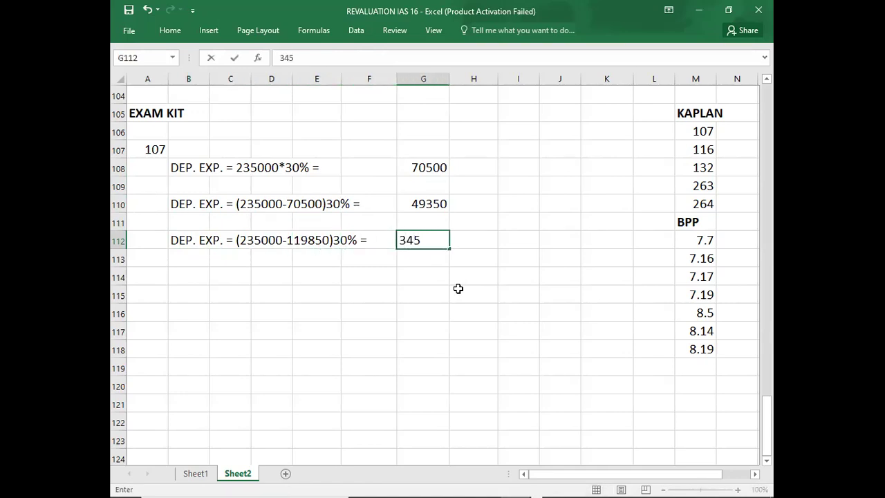
text(45)
key(Return)
- Add a COST line in B114 with the amount 235000 in G114
key(Down)
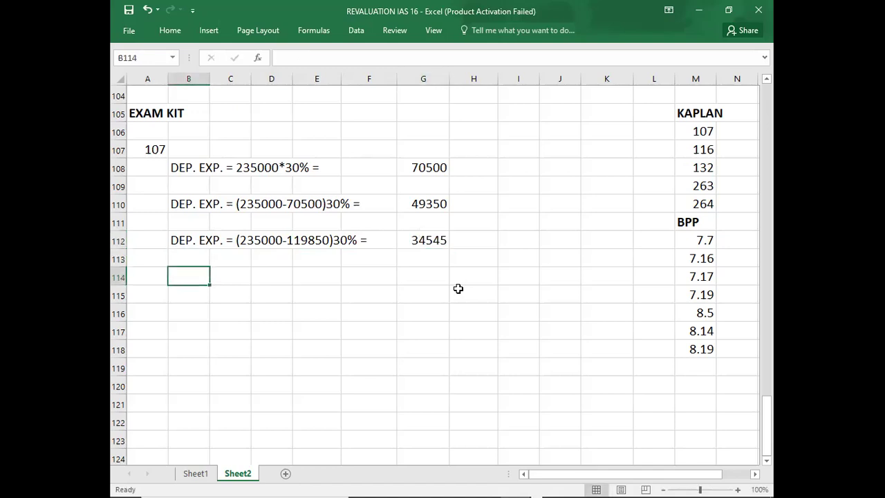
text(CPST)
key(Right)
key(Left)
text(COST)
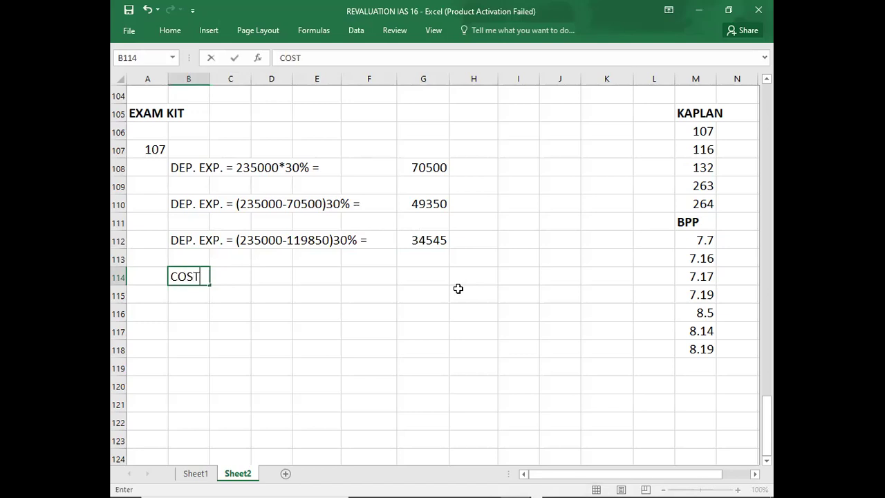
key(Right)
key(Right)
key(Right)
key(Right)
key(Right)
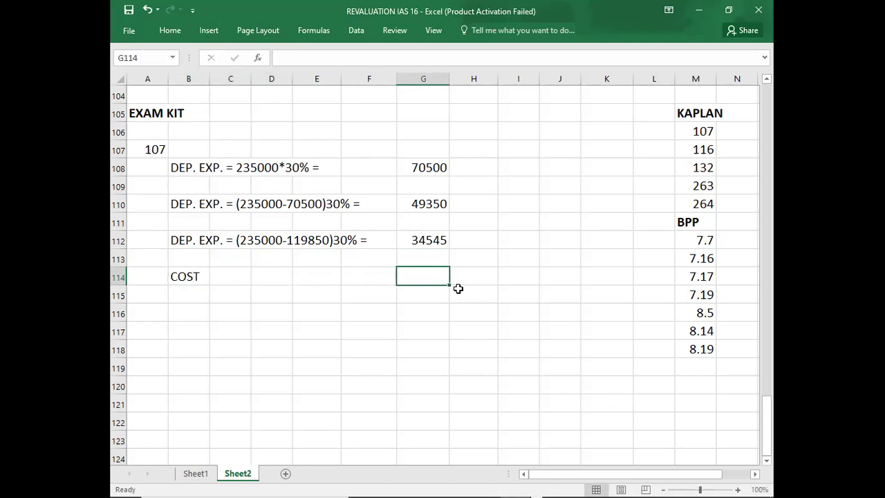
text(235000)
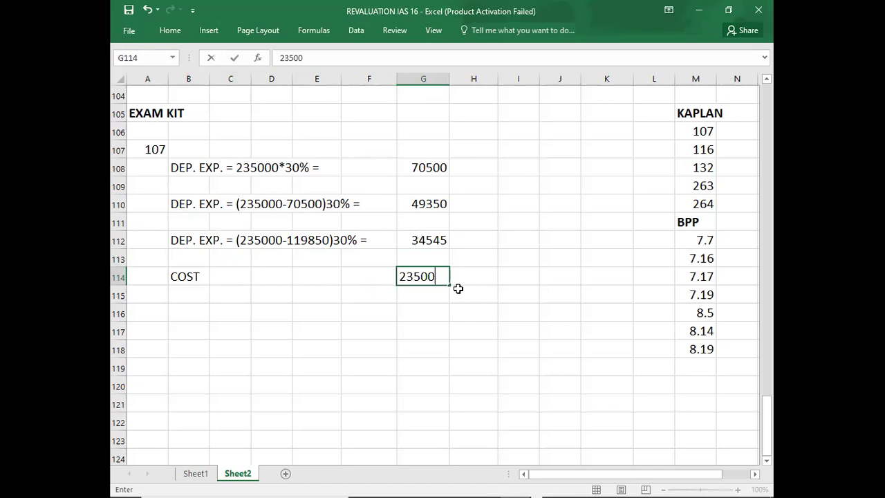
key(Return)
- Add the label "ACC. DEP." in cell B115 below the COST line
text(ACC. DEP.)
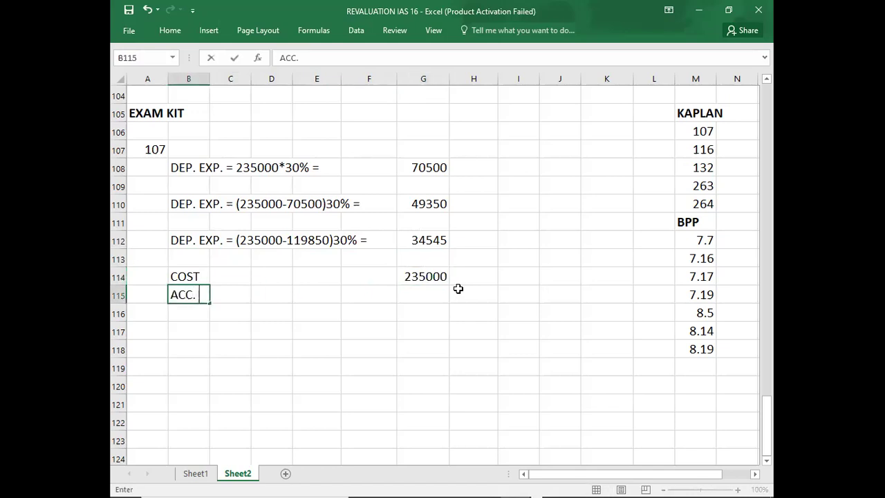
key(Right)
key(Right)
key(Right)
key(Right)
key(Right)
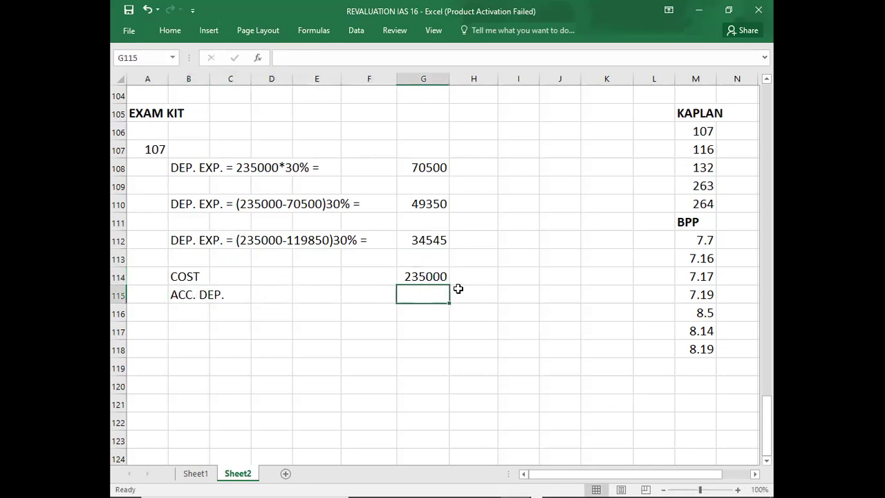
- Check the sum of the depreciation amounts in column G and enter accumulated depreciation of -154395 in G115
key(Up)
key(Up)
key(Up)
key(shift+Up)
key(shift+Up)
key(shift+Up)
key(shift+Up)
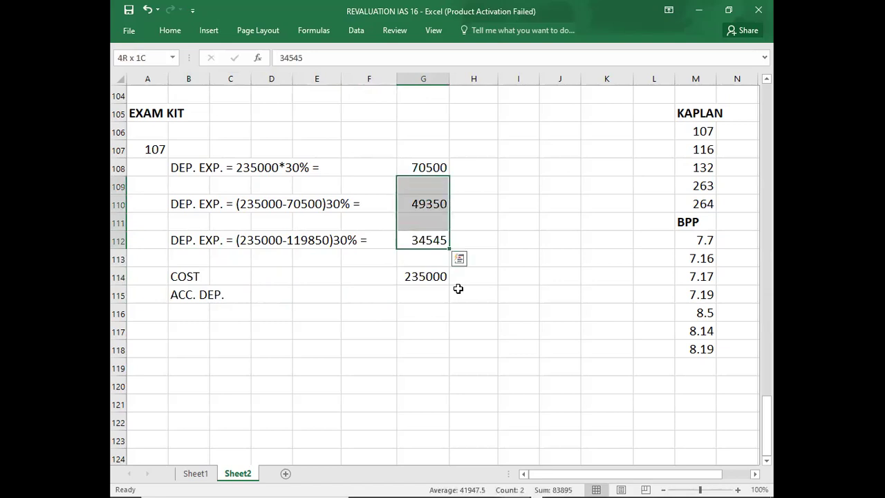
key(Down)
key(Down)
key(Down)
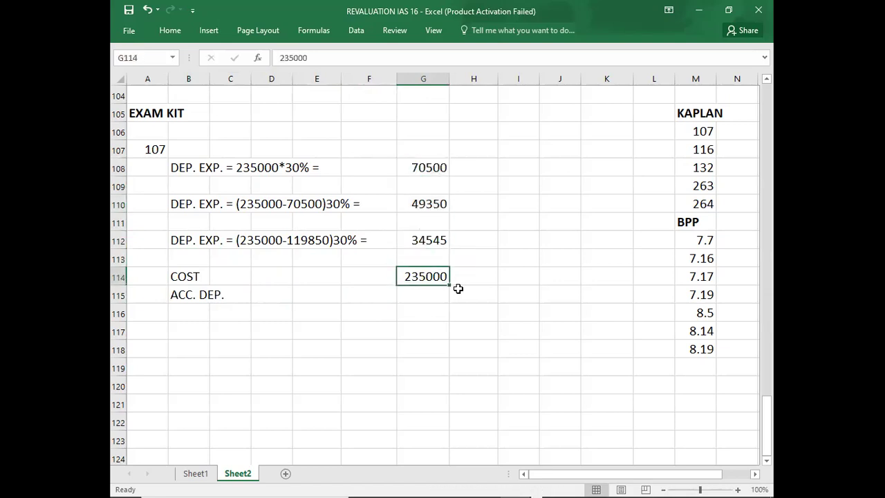
text(-154395)
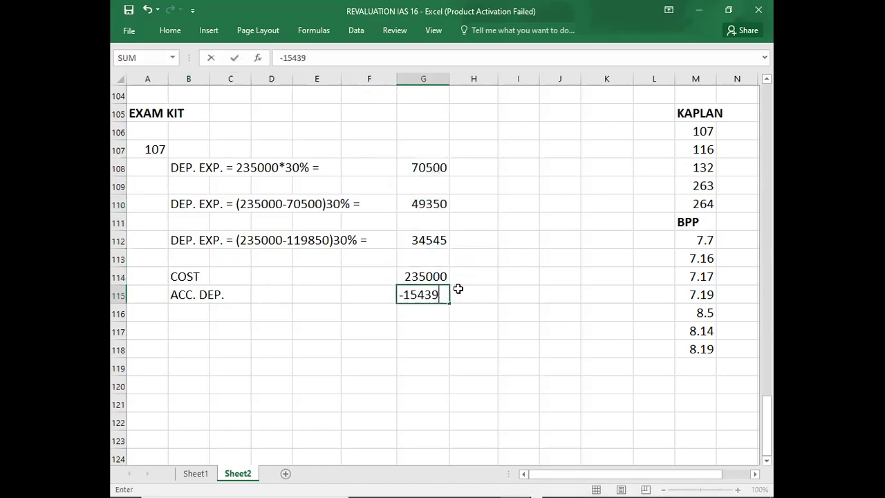
key(Return)
- Add an NBV line in B116 with the amount 80605 in G116
key(Left)
key(Left)
key(Left)
key(Left)
key(Left)
text(NBV)
key(Right)
key(Right)
key(Right)
key(Right)
key(Right)
text(80605)
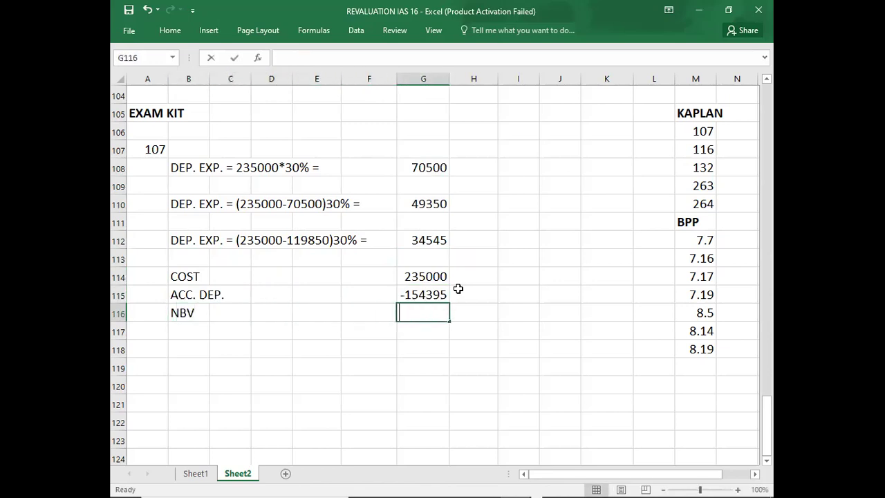
key(Return)
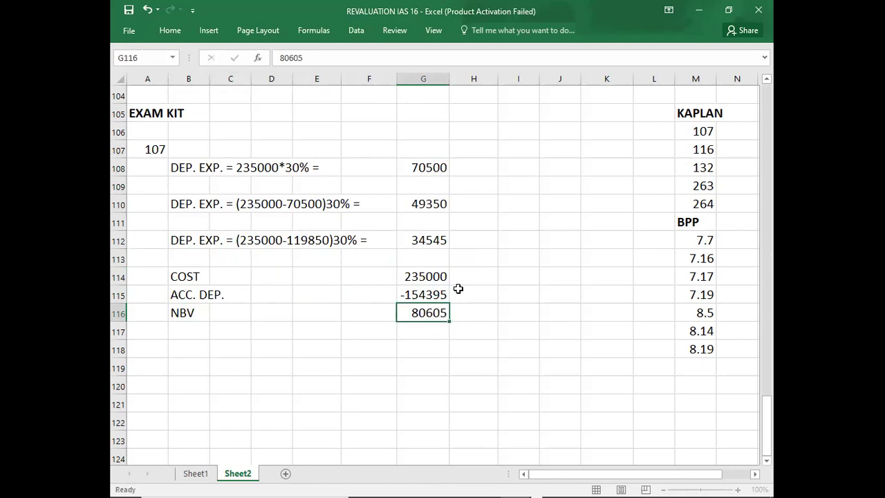
- Add the label "REVALUED AT" in cell B117 below the NBV line
key(Left)
key(Left)
key(Left)
key(Left)
key(Left)
text(REVALUED AT)
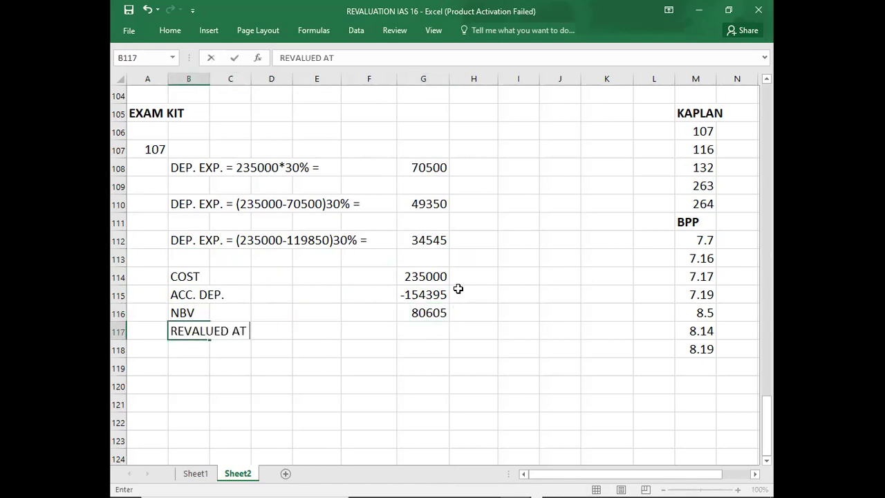
- Check the revalued amount in question 107 of the PDF and enter -300000 in G117
key(Right)
key(Right)
key(Right)
key(Right)
key(Right)
key(alt+Tab)
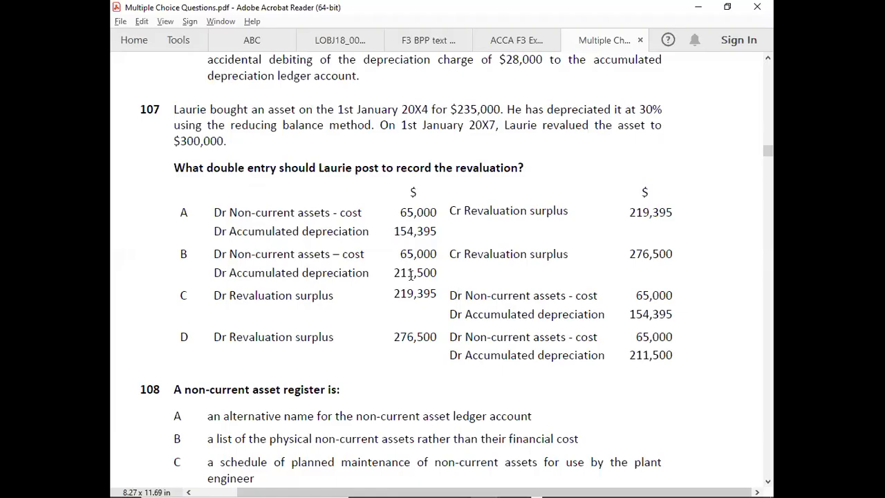
key(alt+Tab)
text(-300000)
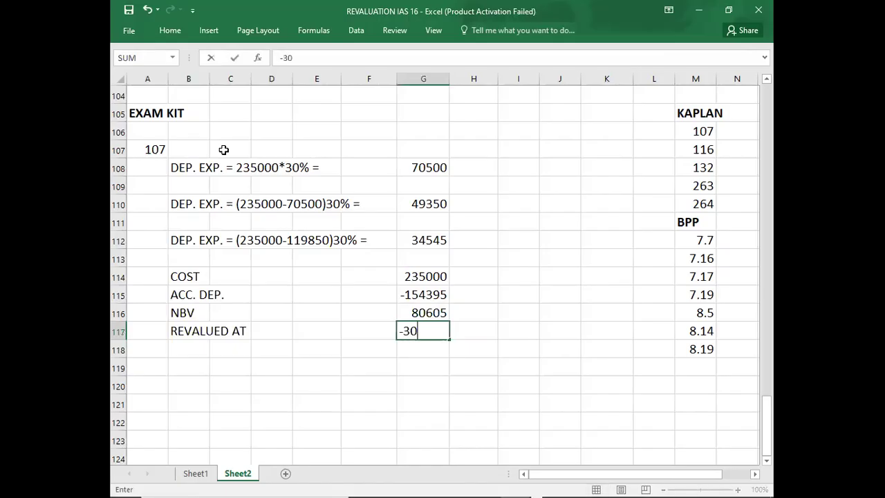
key(Return)
- Add the label "GAIN ON REVALAUATION" in cell B118
text(G)
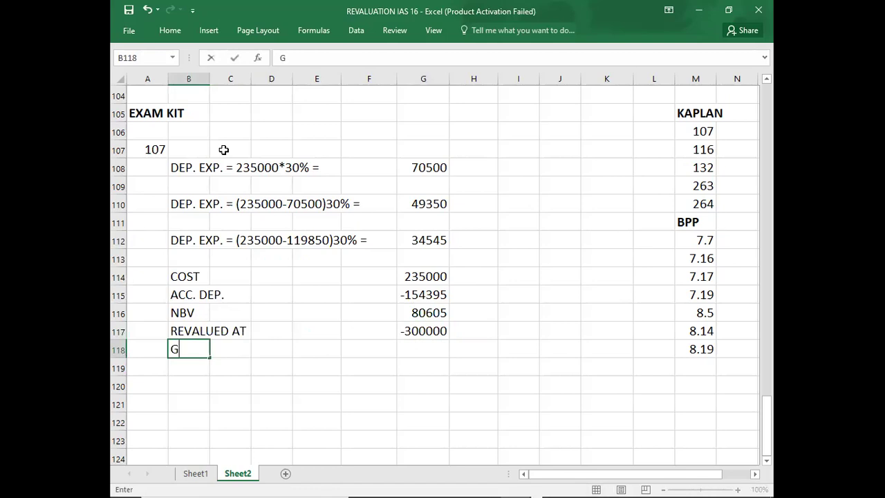
text(AIN ON REVALAYA)
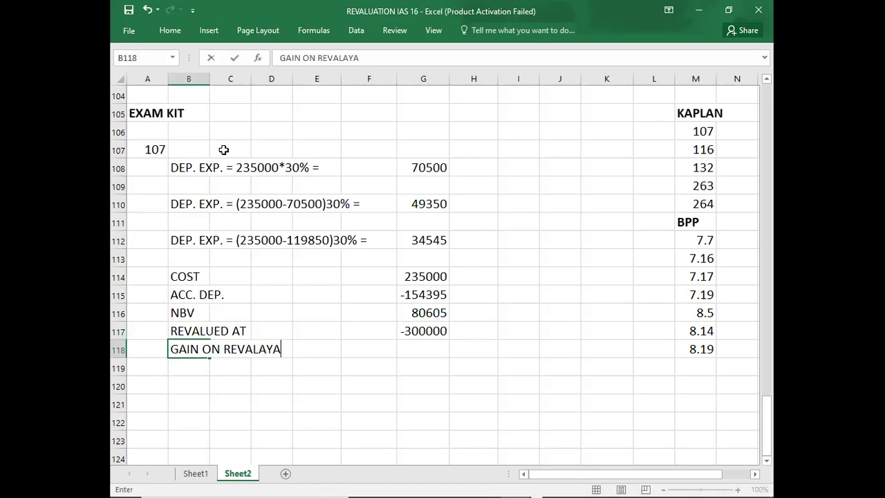
key(BackSpace)
text(U)
key(BackSpace)
key(BackSpace)
text(UATION)
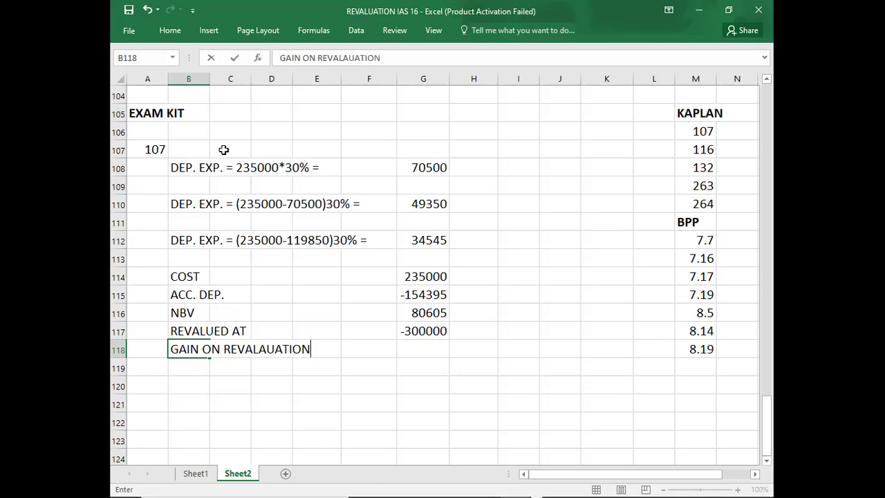
- Enter the gain on revaluation of 219395 in G118
key(Right)
key(Right)
key(Right)
key(Right)
key(Right)
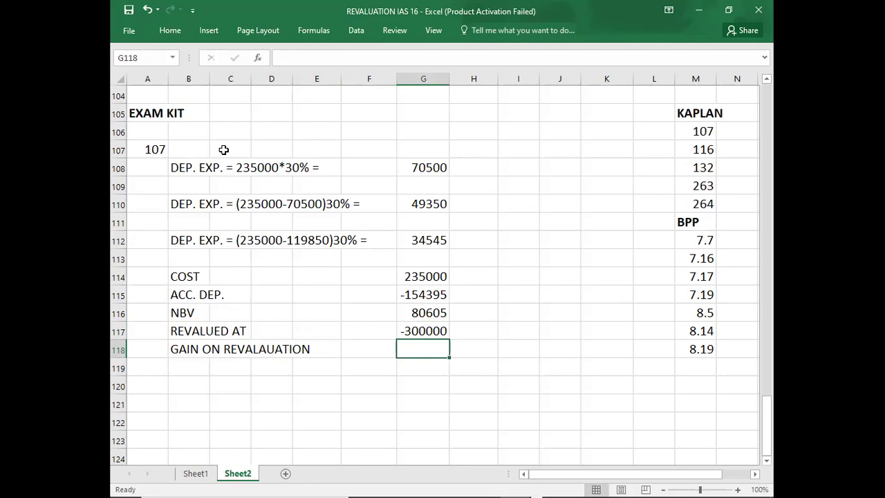
key(Up)
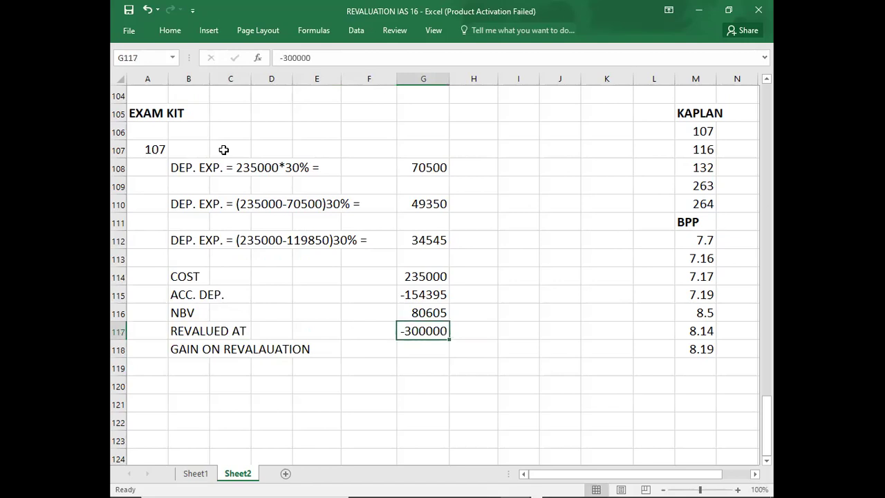
key(shift+Up)
key(Down)
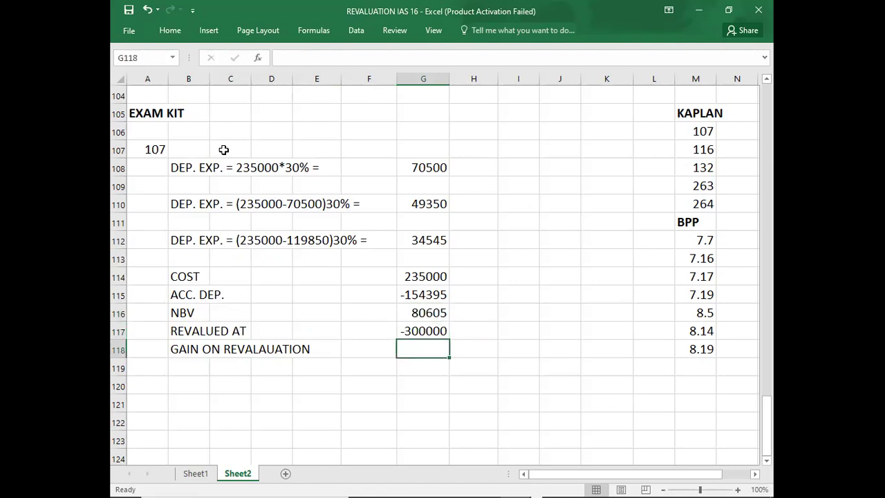
text(219395)
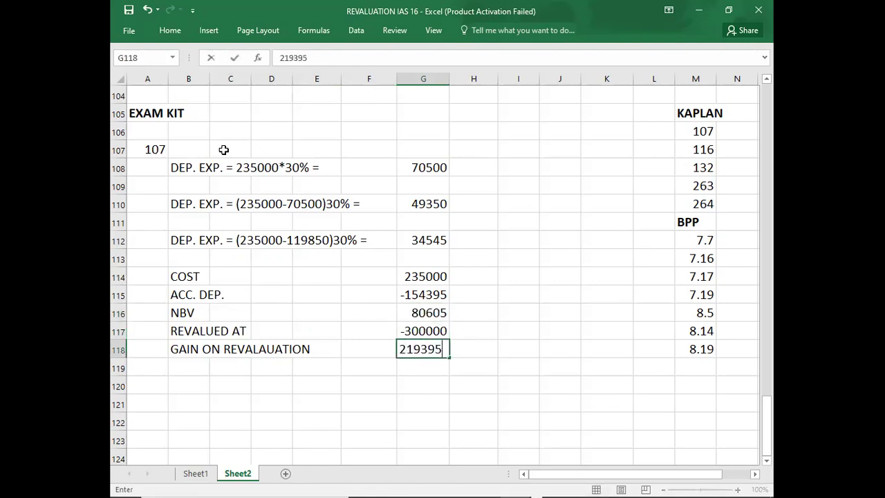
key(Return)
- Check the question's answer options and label the journal's debit lines "ASSETS" in B121 and "ACC. DEP." in B122
key(Up)
key(Left)
key(Left)
key(Left)
key(Left)
key(Left)
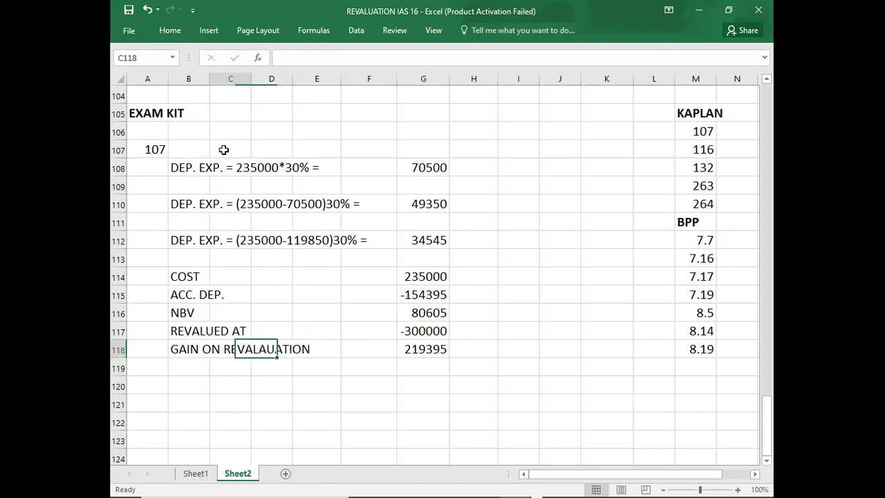
key(Down)
key(Down)
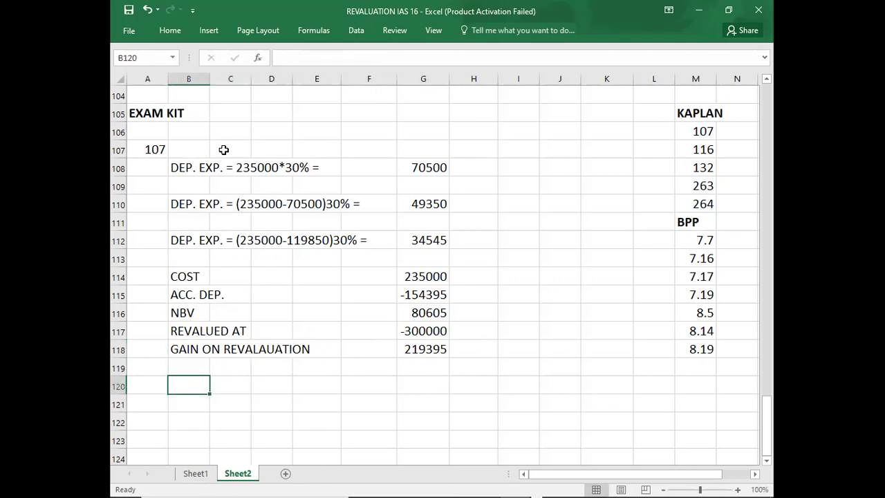
click(144, 400)
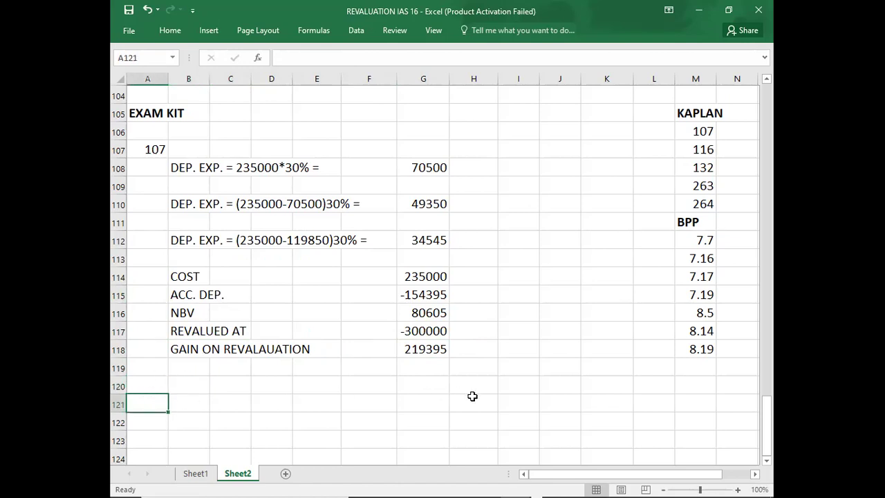
key(Up)
key(Right)
key(alt+Tab)
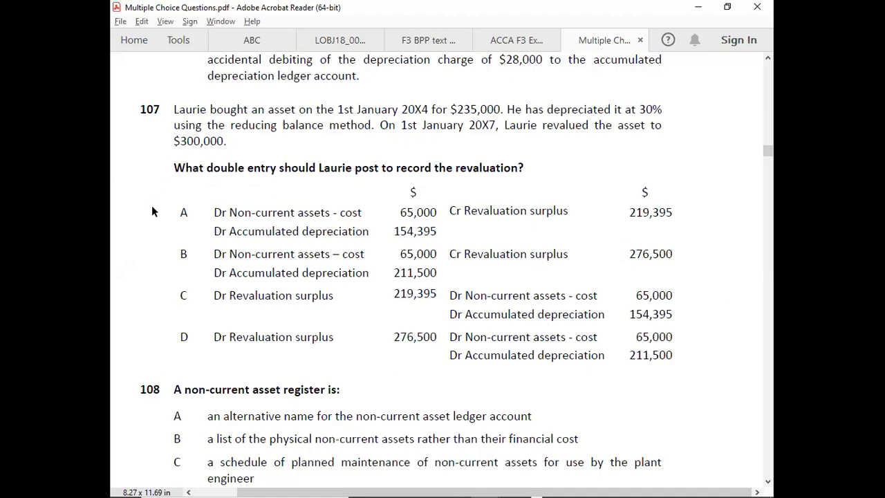
key(alt+Tab)
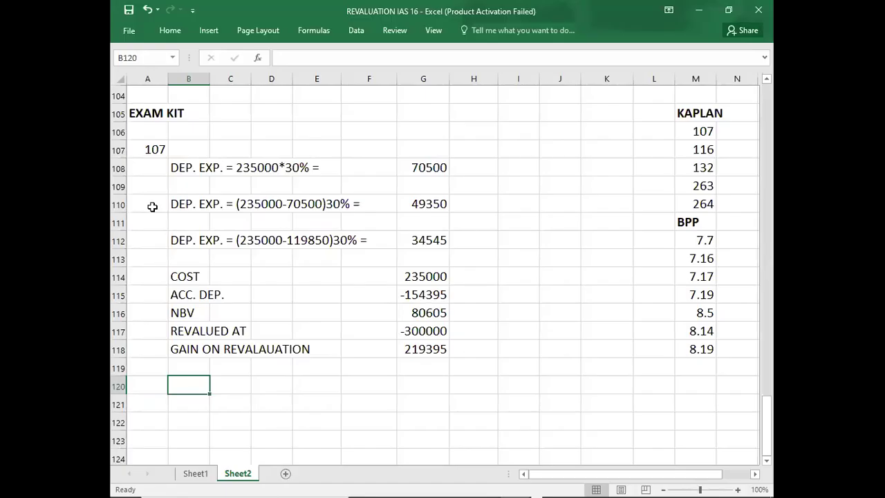
key(Down)
text(ASSETS)
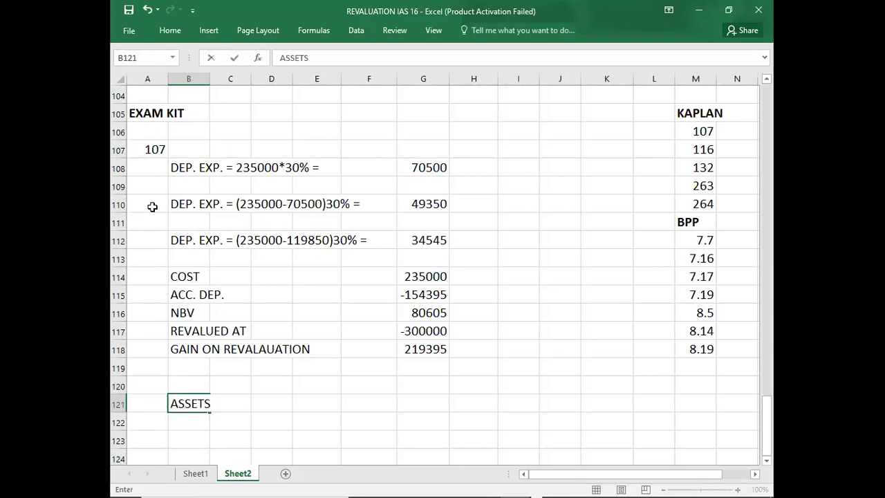
key(Return)
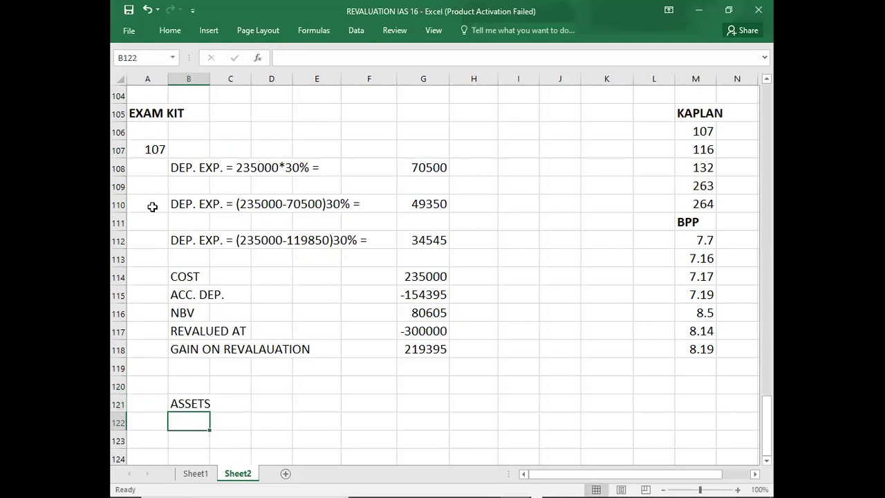
text(ACC. DEP.)
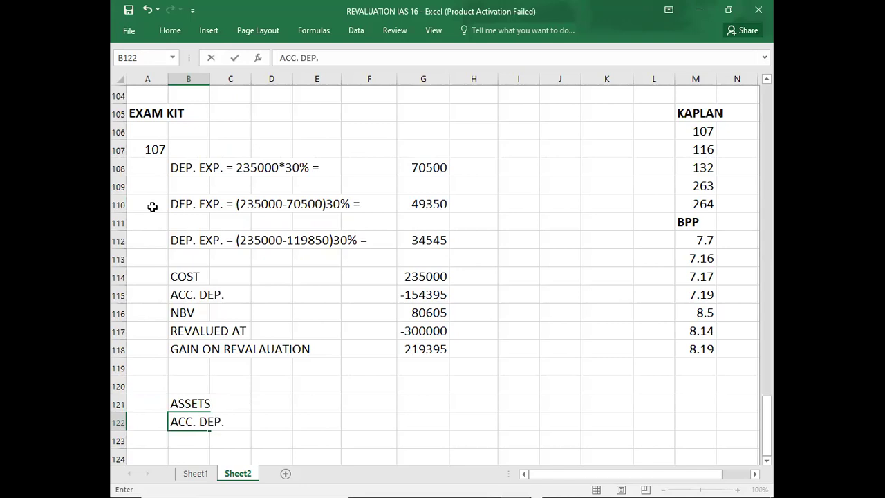
key(Return)
- Add the indented credit line label "REVALUATION SURPLUS" in C123
key(Right)
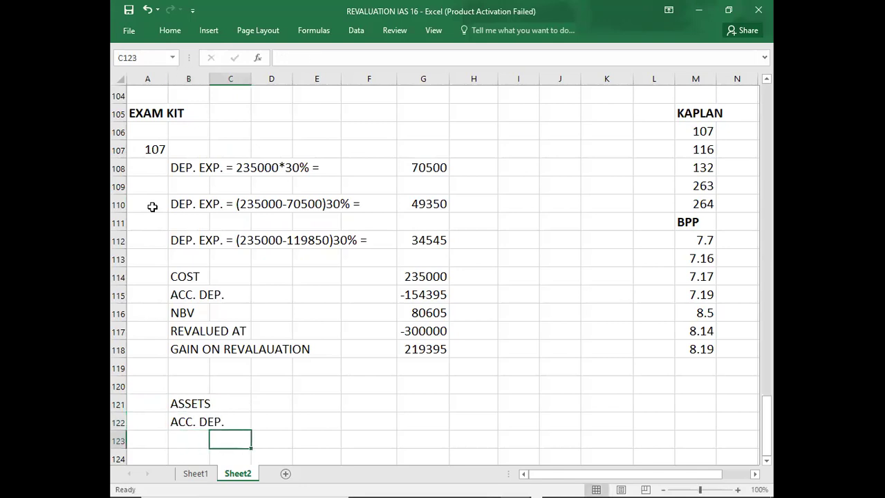
text(REVALUATION SURPLYS)
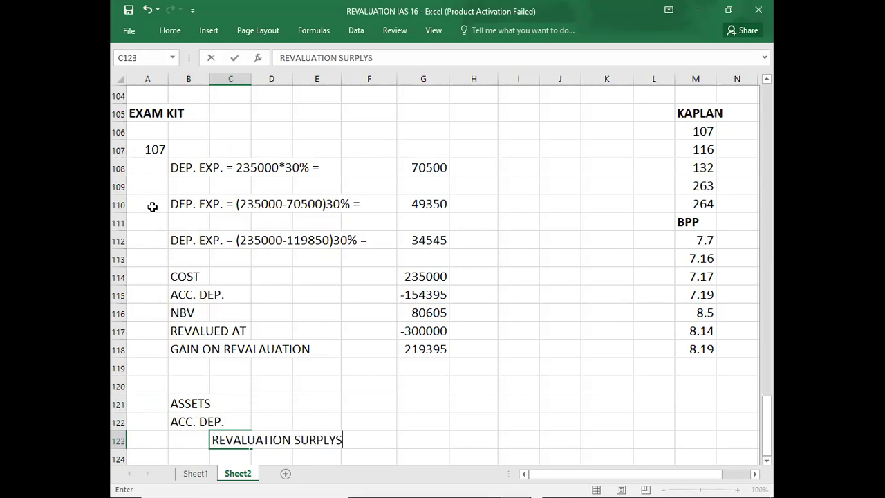
key(BackSpace)
key(BackSpace)
text(US)
- Check the question's figures in the PDF and enter the ASSETS debit of 65000 in G121
key(Up)
key(Up)
key(Right)
key(Right)
key(Right)
key(Down)
key(Down)
key(Down)
key(Down)
key(Up)
key(Up)
key(Up)
key(Up)
key(Right)
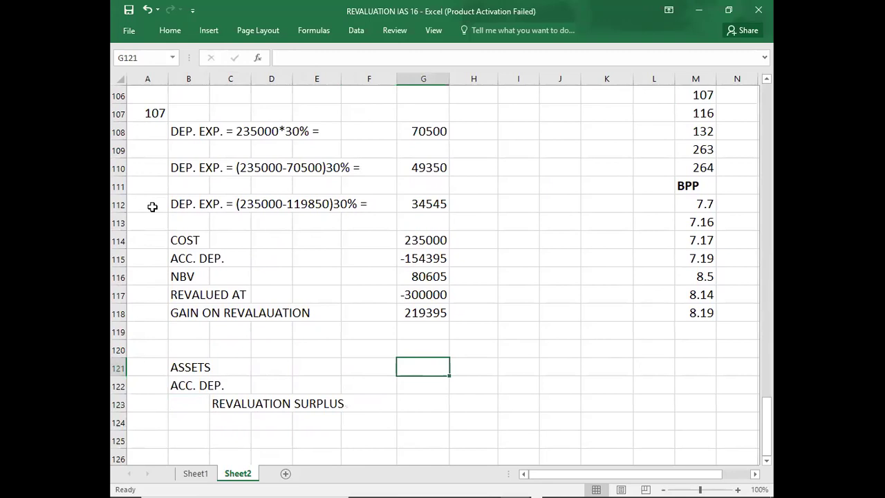
key(alt+Tab)
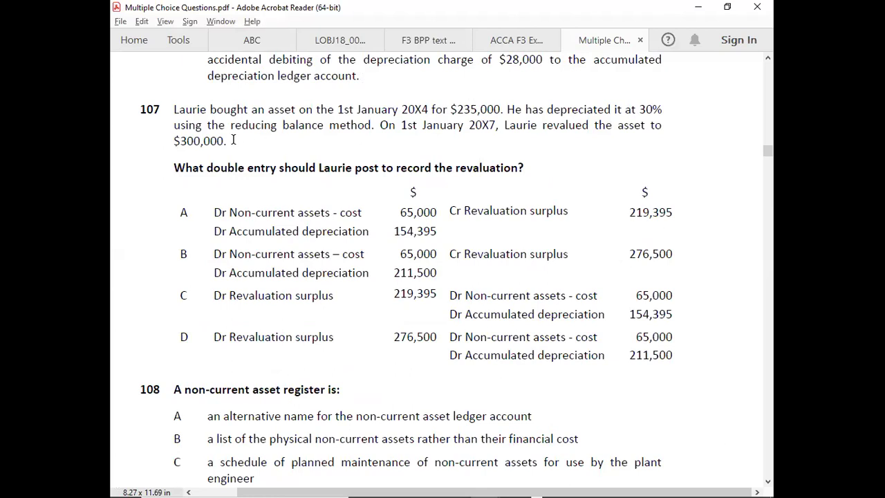
key(alt+Tab)
text(65000)
key(Return)
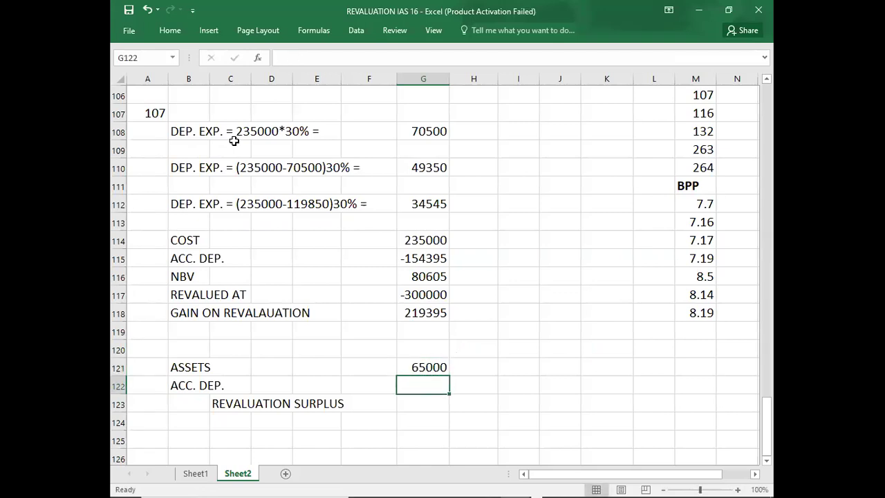
- Enter the accumulated depreciation debit of 154395 in G122 and the revaluation surplus credit of 219395 in H123
text(154395)
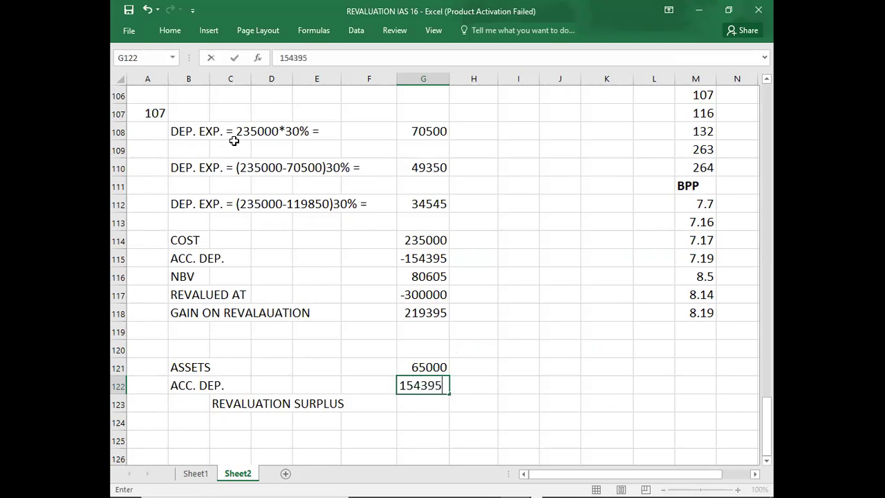
key(Return)
key(Right)
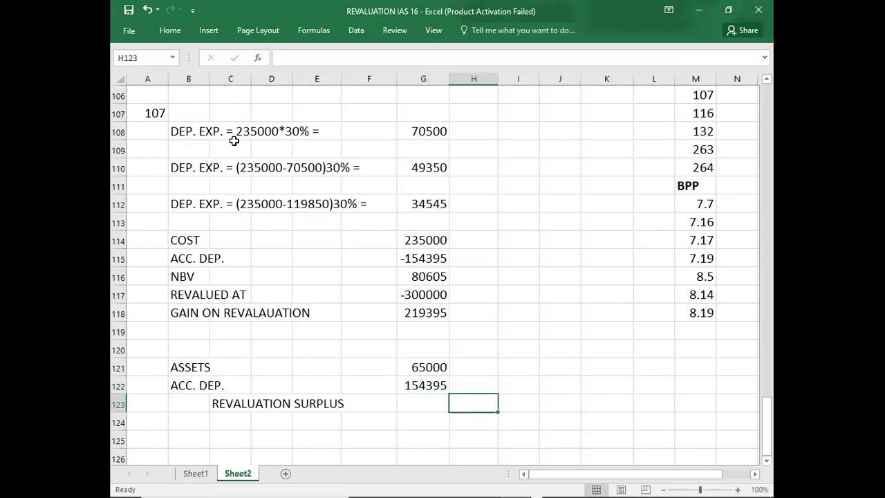
text(219)
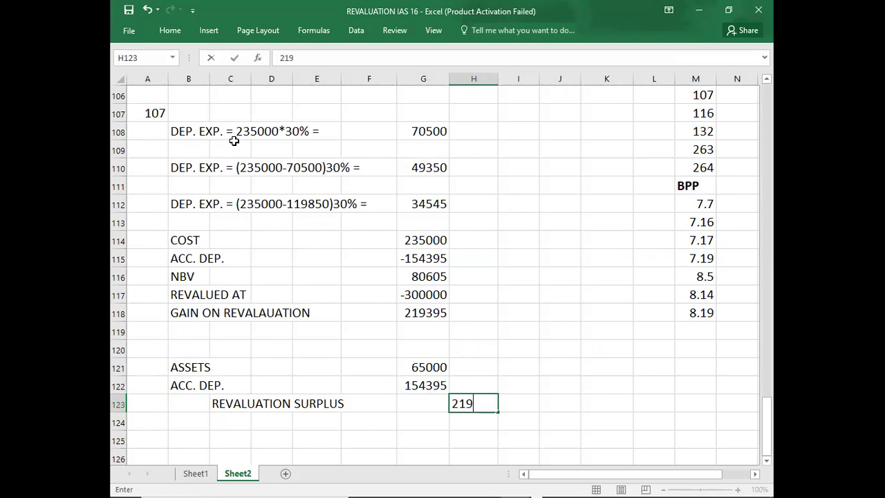
text(395)
key(Return)
- Compare the journal with the answer options in the PDF and record answer "A" for question 107 in the sheet
key(Left)
key(Left)
key(Left)
key(Left)
key(Left)
key(Left)
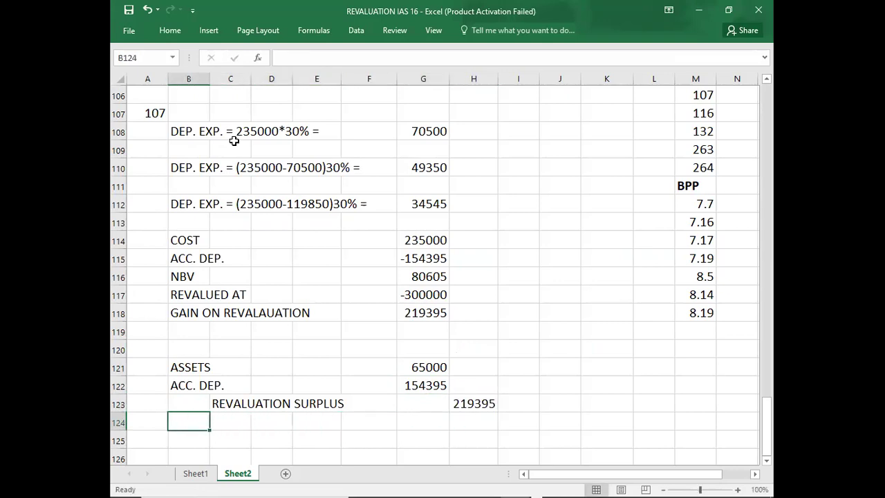
key(alt+Tab)
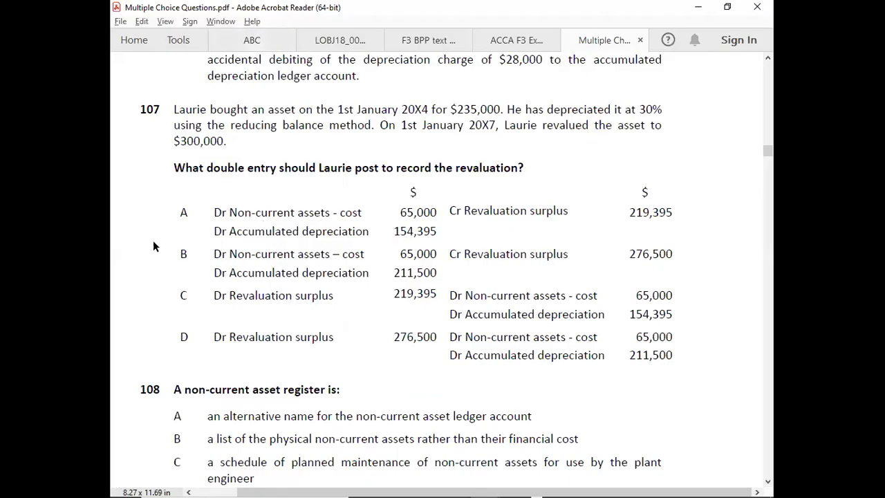
key(alt+Tab)
key(Up)
key(Up)
key(Up)
key(Up)
key(Up)
key(Up)
key(Up)
key(Up)
key(Up)
key(Up)
key(Up)
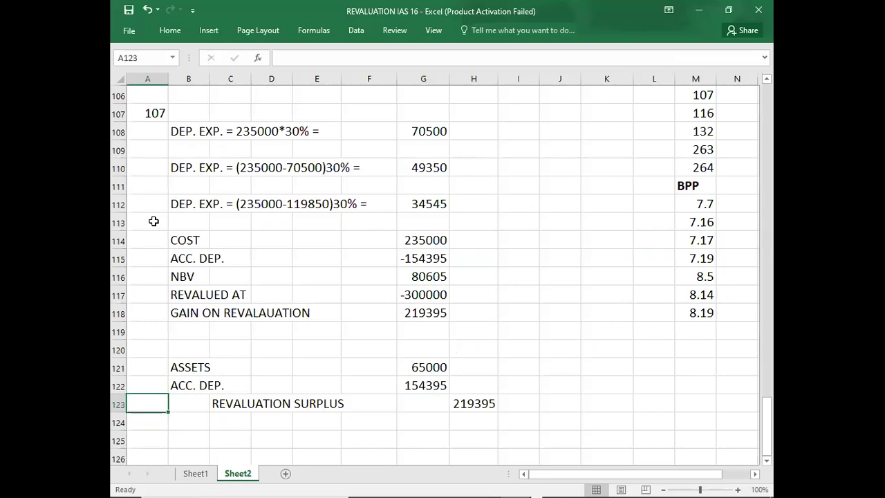
key(Up)
key(Up)
key(Up)
key(Up)
key(Up)
text(A)
key(Return)
- Switch to the multiple choice questions PDF and read question 116 on Tanner Co's land and buildings revaluation
key(Down)
key(Down)
key(Down)
key(Down)
key(Down)
key(Down)
key(Down)
key(Down)
key(Down)
key(Down)
key(Down)
key(Down)
key(Down)
key(Down)
key(Down)
key(Down)
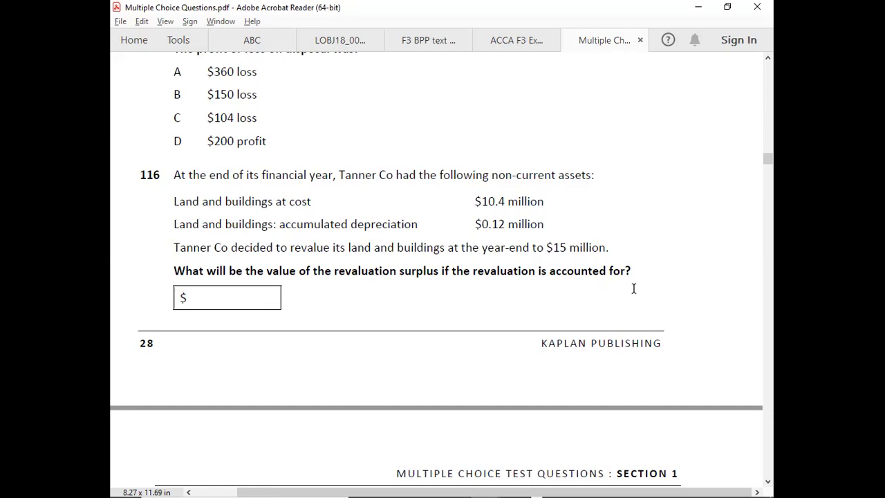
scroll(633, 288, down, 1)
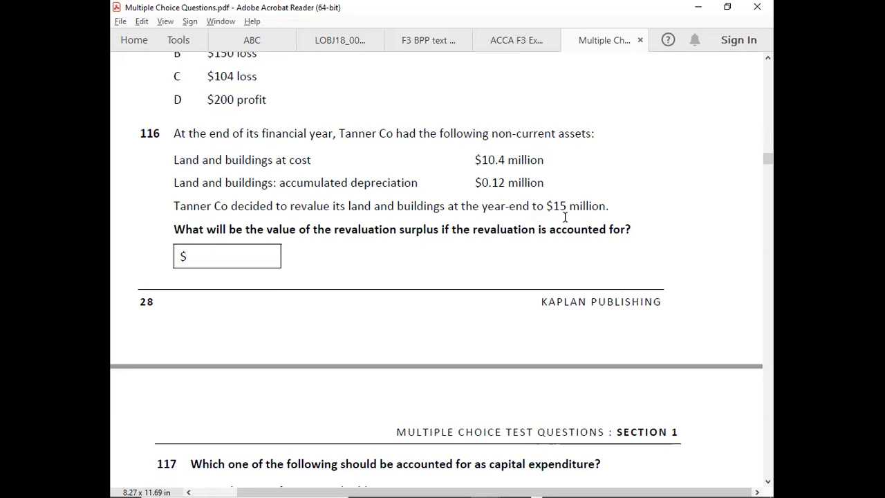
- Switch to Calculator, move it clear of question 116's figures and calculate net book value as 10.4 - 0.12
key(alt+Tab)
key(alt+Tab)
key(alt+Tab)
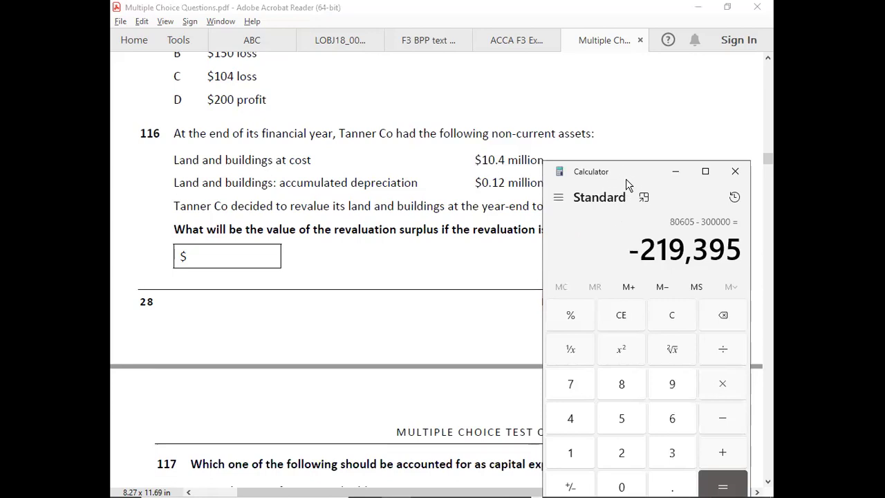
drag(626, 179, 635, 261)
key(Escape)
text(10.4 - 0.12)
key(Return)
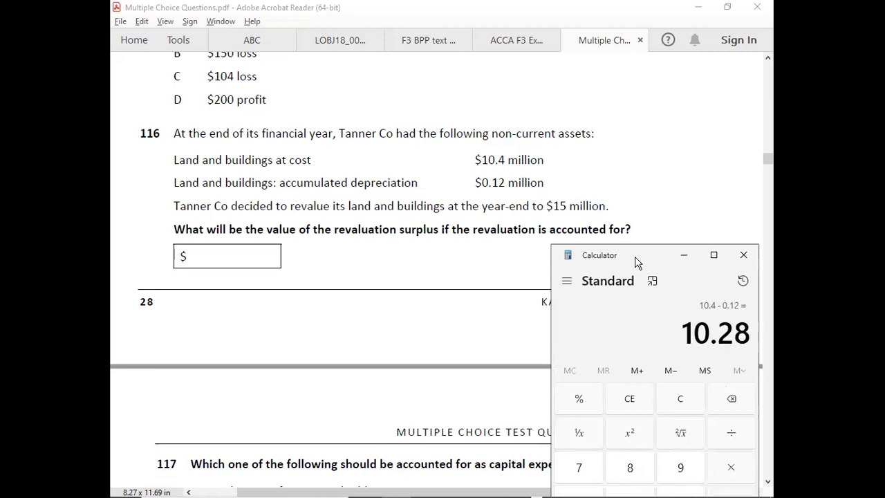
- Subtract the revalued amount of 15 from the net book value to get the revaluation surplus for question 116
key(minus)
text(15)
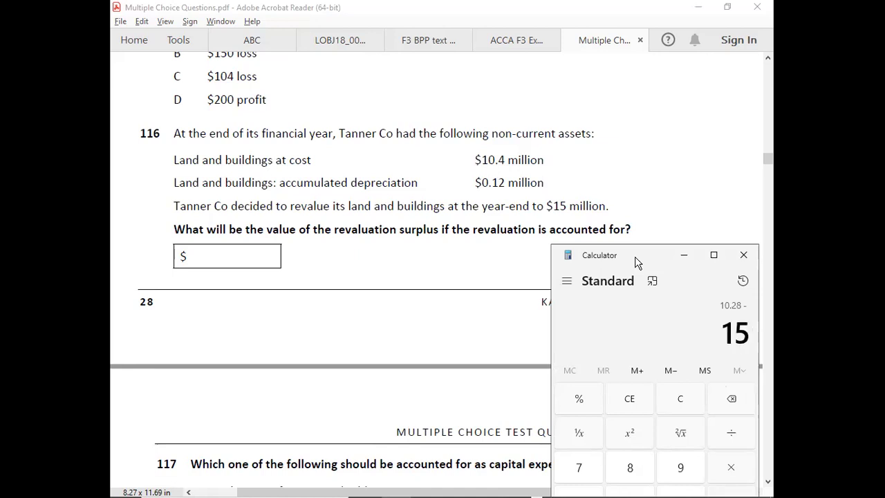
key(Return)
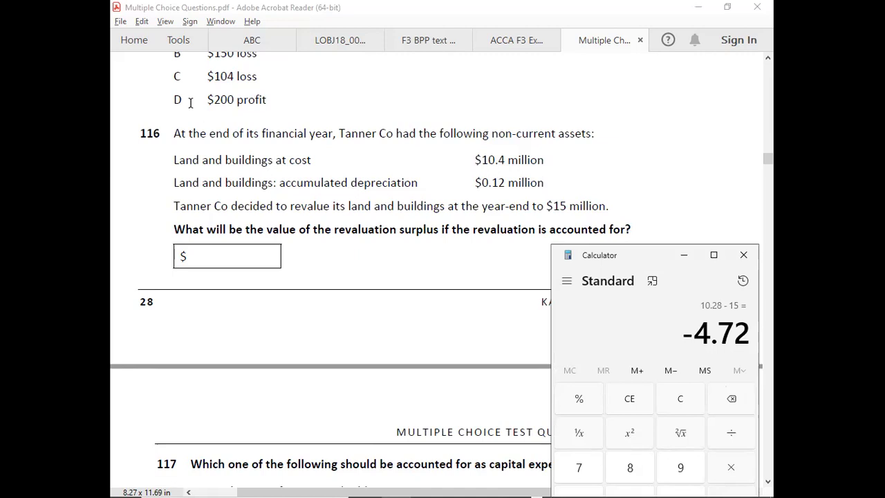
- Switch to the REVALUATION IAS 16 workbook and select question number 132 in the list of exam kit questions
click(577, 40)
key(alt+Tab)
key(alt+Tab)
key(alt+Tab)
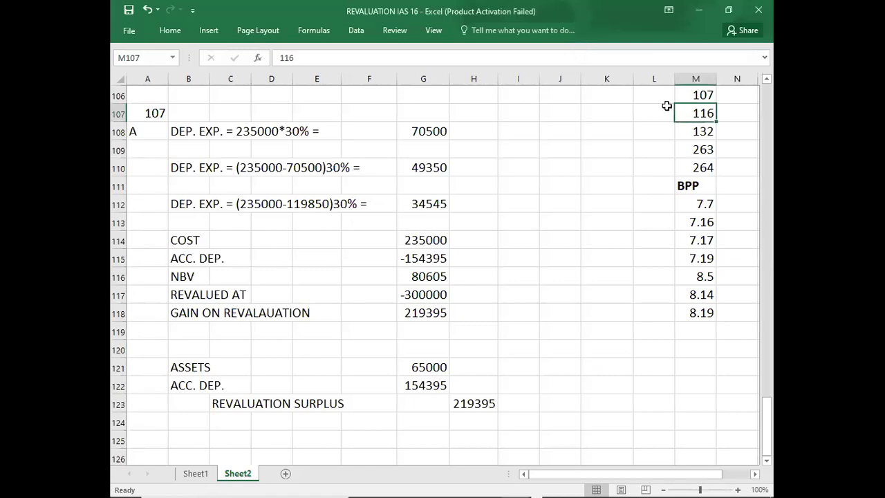
click(683, 131)
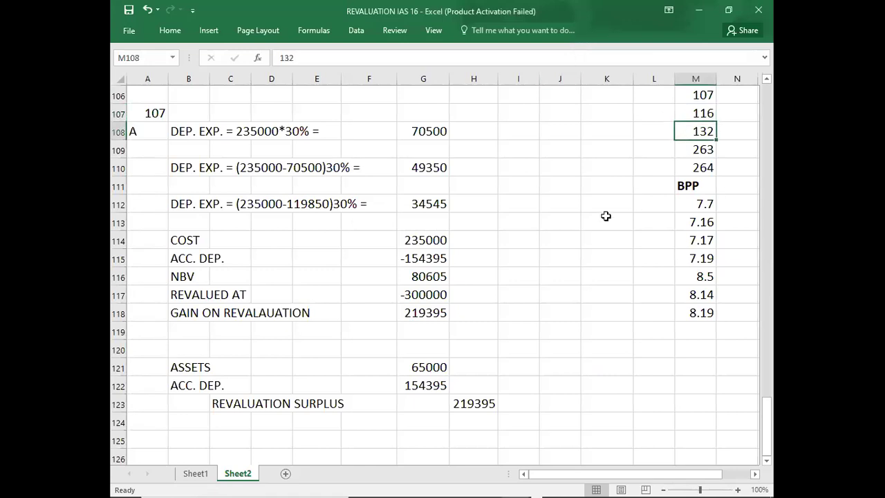
- Switch to the multiple choice questions PDF, find question 132 and read P Co's property revaluation details and answer options
key(alt+Tab)
scroll(605, 214, down, 4)
scroll(605, 214, down, 5)
scroll(605, 216, down, 3)
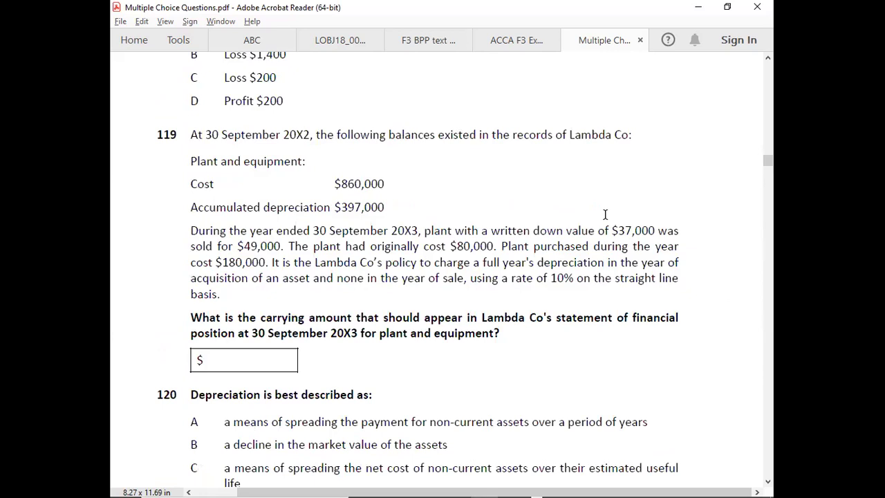
scroll(605, 215, down, 1)
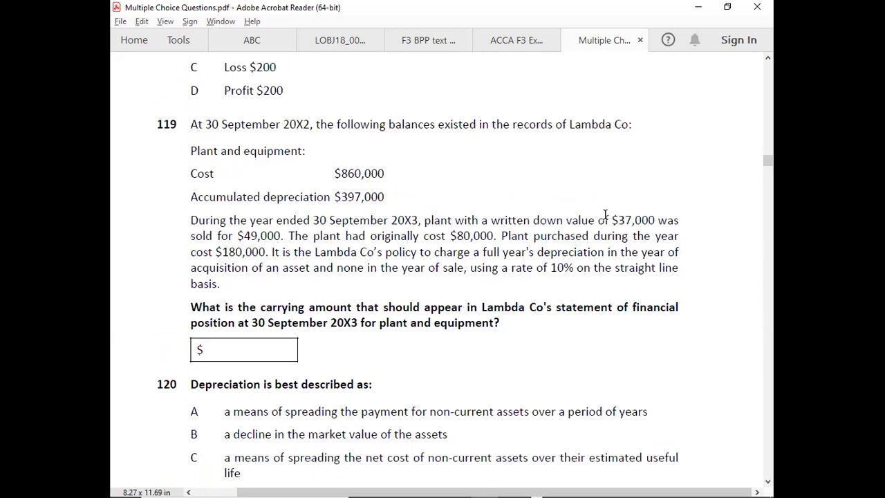
scroll(605, 215, down, 3)
scroll(605, 220, down, 7)
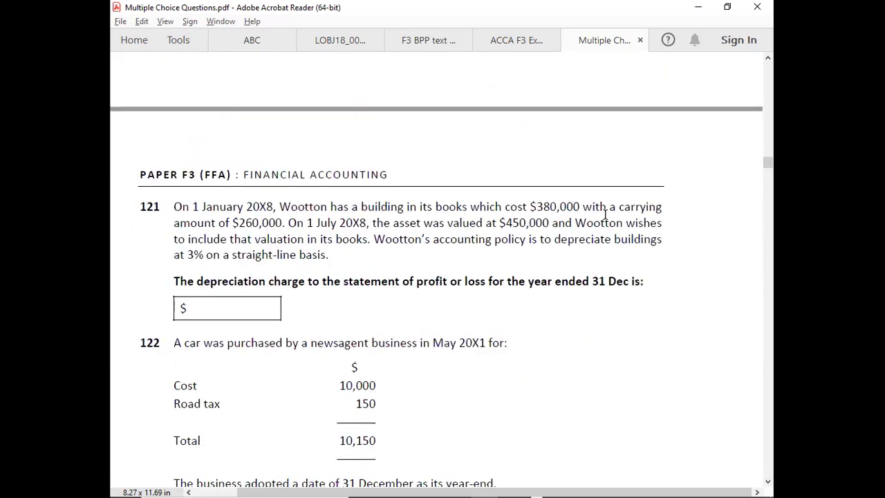
scroll(605, 215, down, 1)
scroll(605, 215, down, 4)
scroll(606, 220, down, 4)
scroll(605, 215, down, 5)
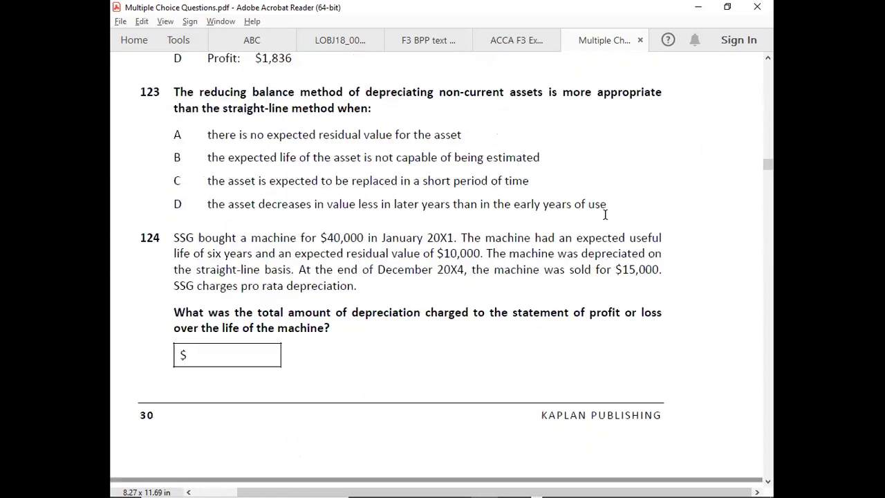
scroll(606, 214, down, 3)
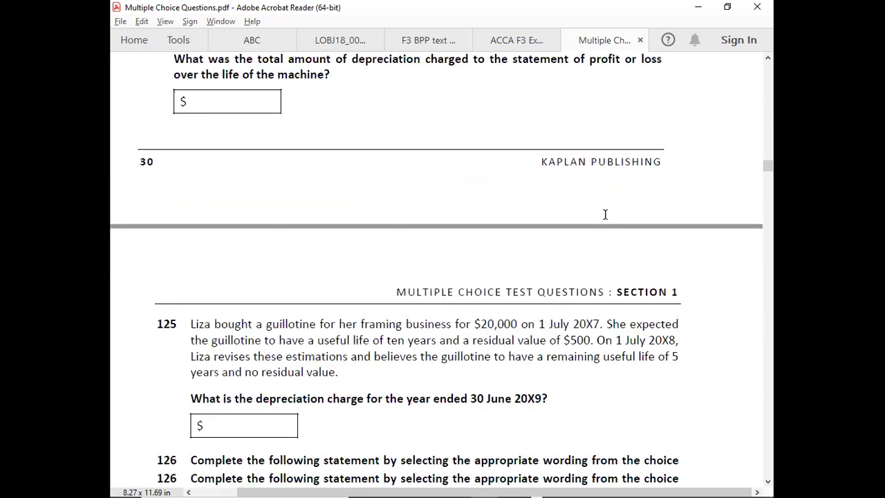
scroll(605, 215, down, 5)
scroll(606, 214, down, 8)
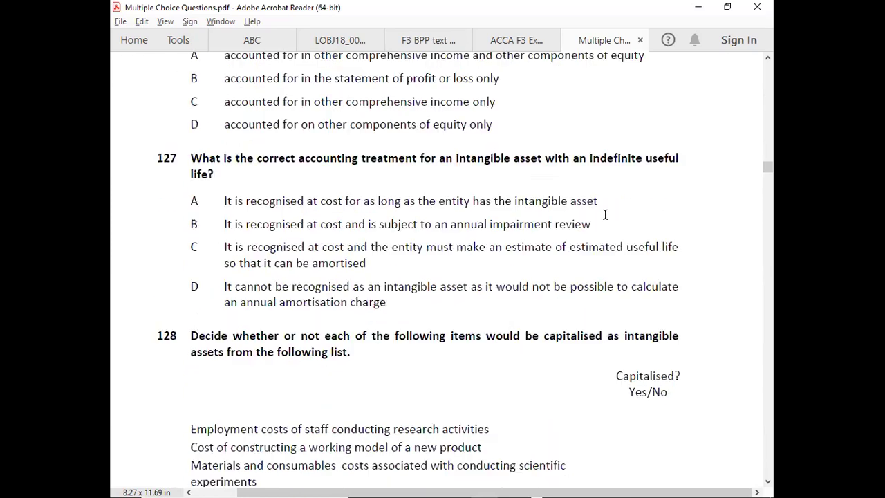
scroll(606, 218, down, 9)
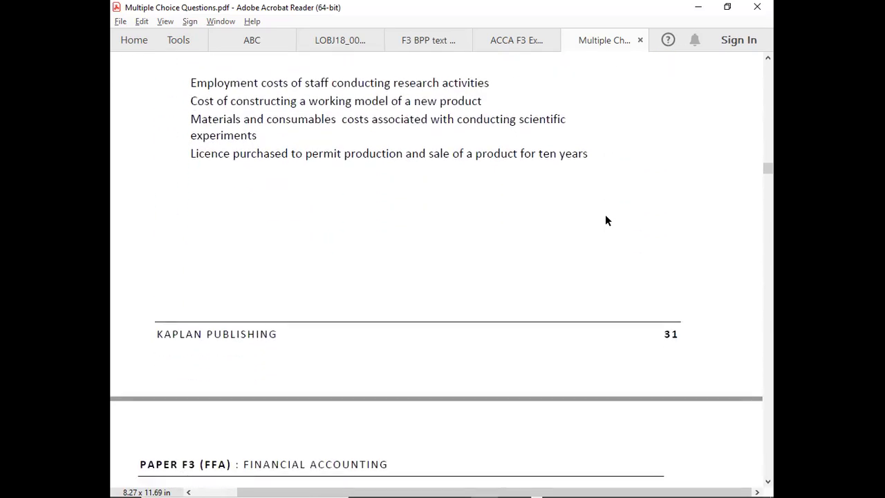
scroll(605, 220, down, 7)
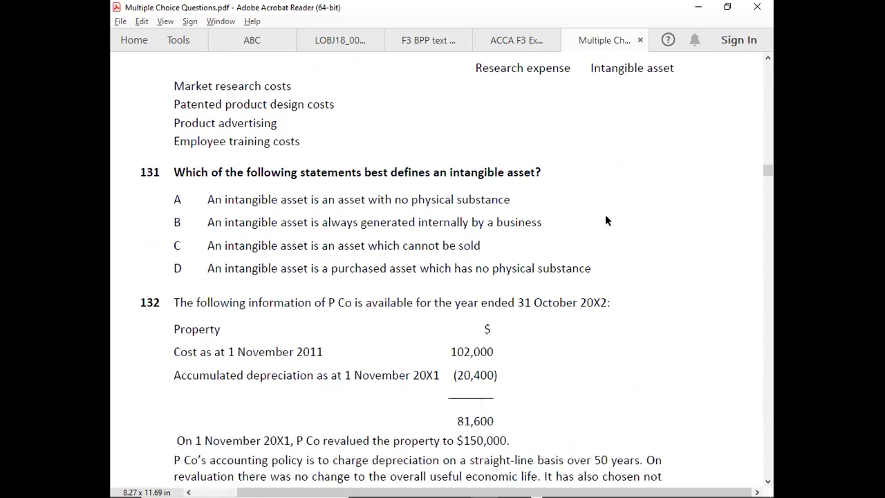
scroll(605, 220, down, 1)
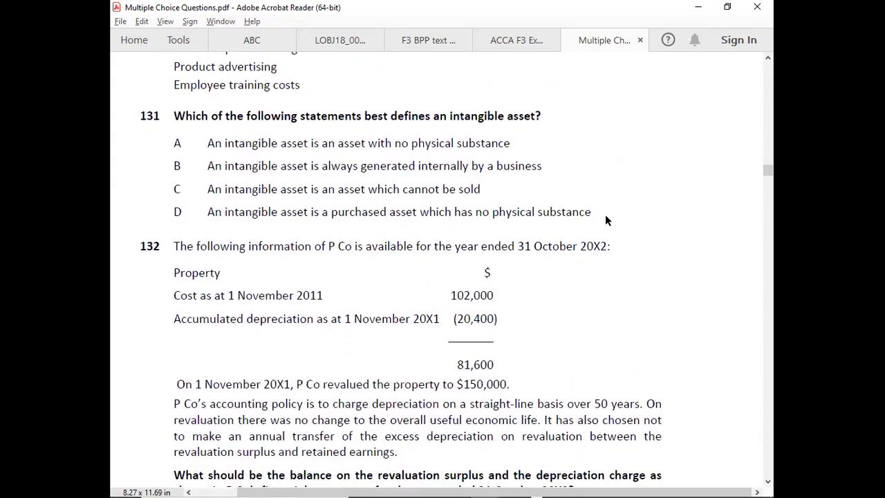
scroll(605, 220, down, 2)
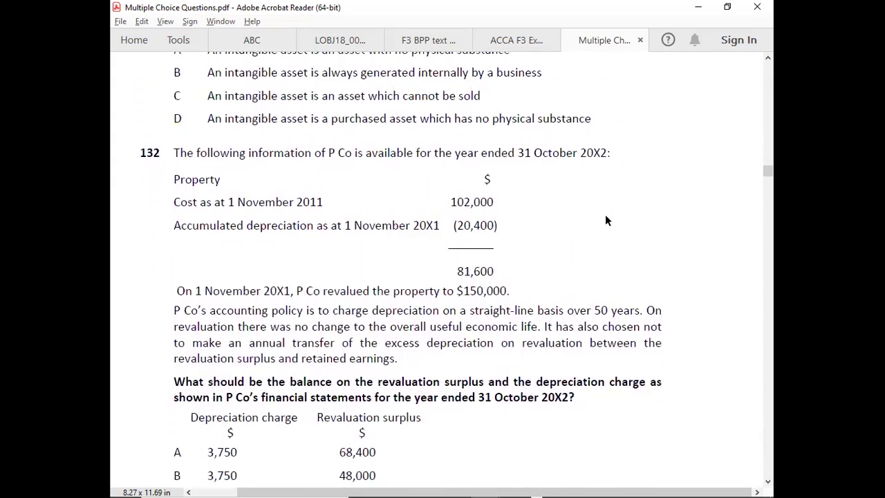
scroll(605, 220, down, 1)
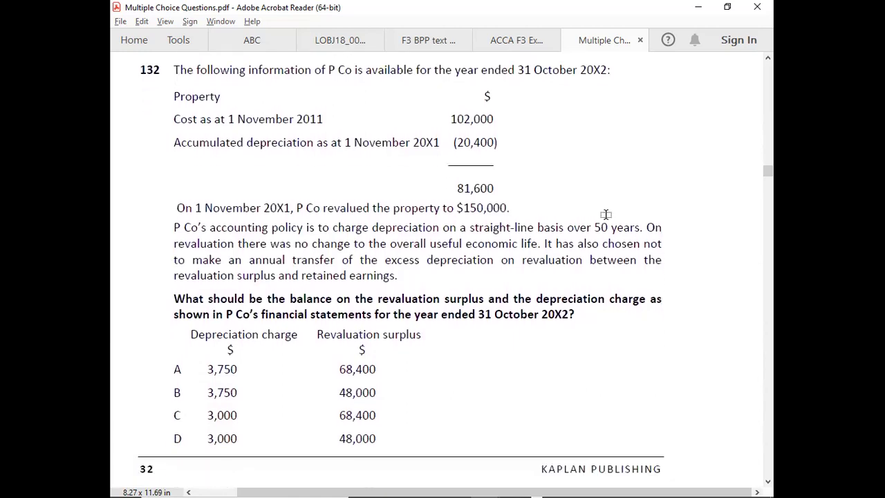
key(alt+Tab)
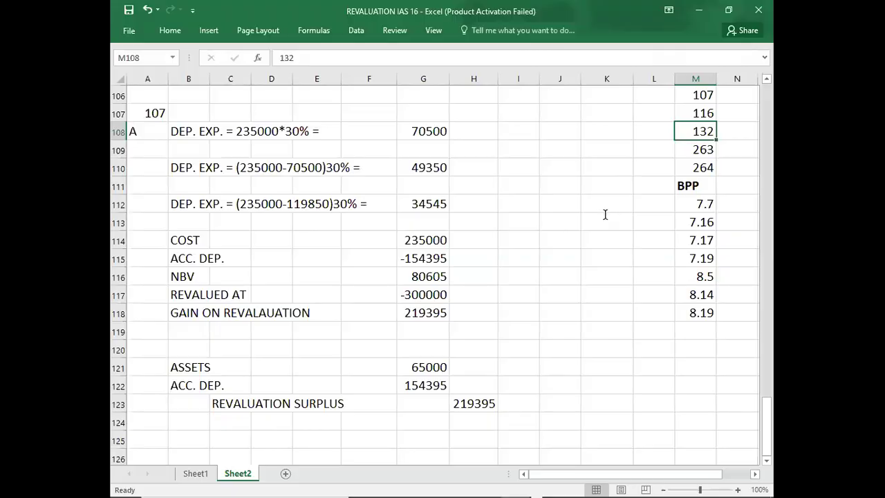
key(alt+Tab)
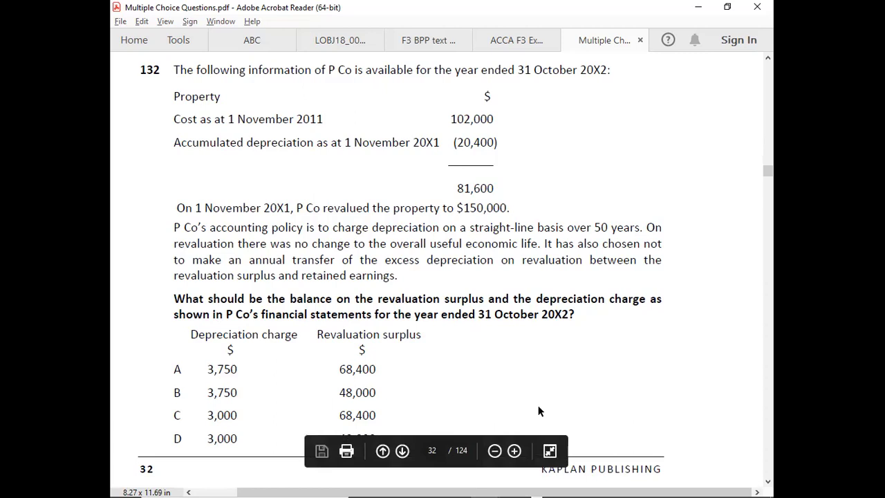
- Switch to Calculator, move it clear of question 132's text and calculate the property's net book value as 102000 - 20400
key(alt+Tab)
key(Tab)
key(Escape)
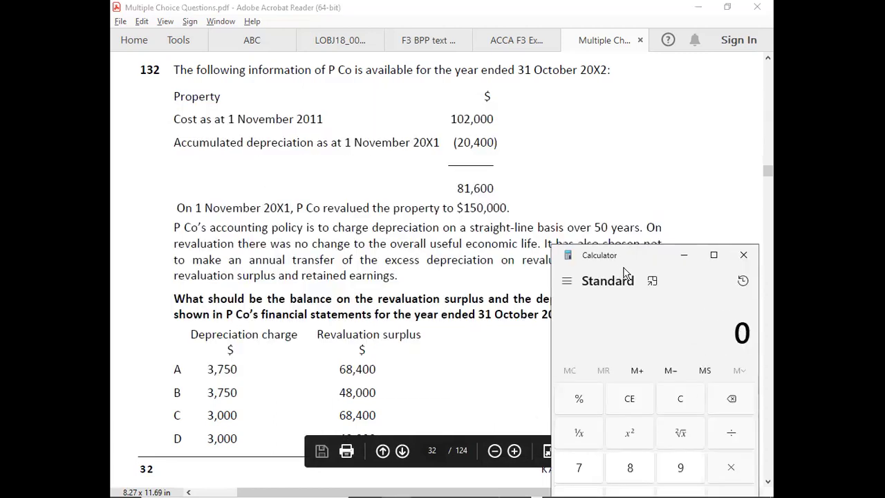
drag(624, 271, 621, 296)
text(1020000)
key(minus)
text(20400)
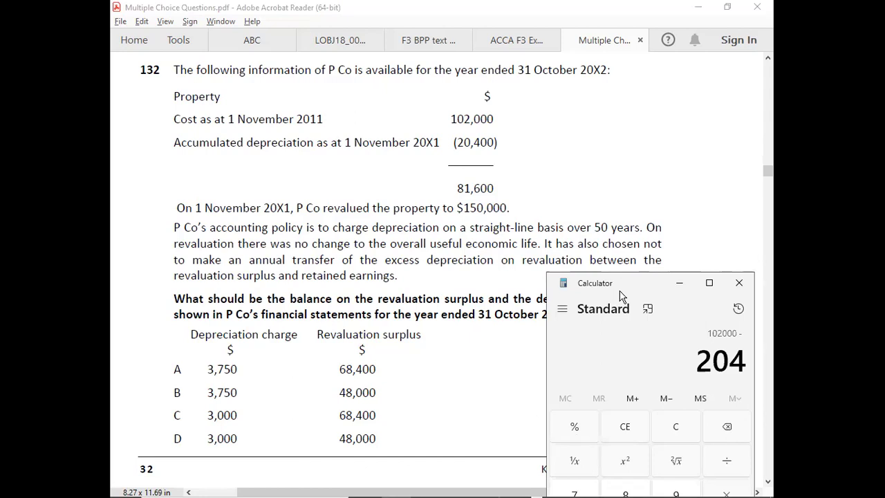
key(Return)
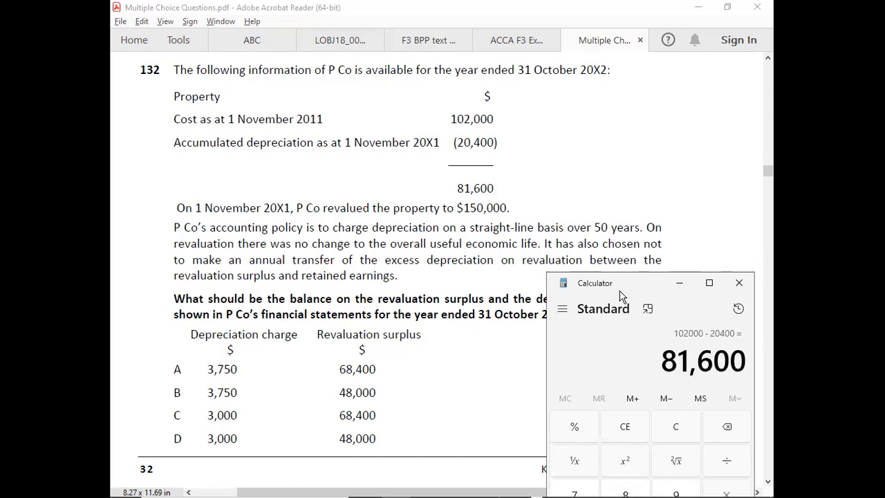
- Subtract the revalued amount of 150000 from the net book value for question 132's surplus and return to the PDF
key(minus)
text(150000)
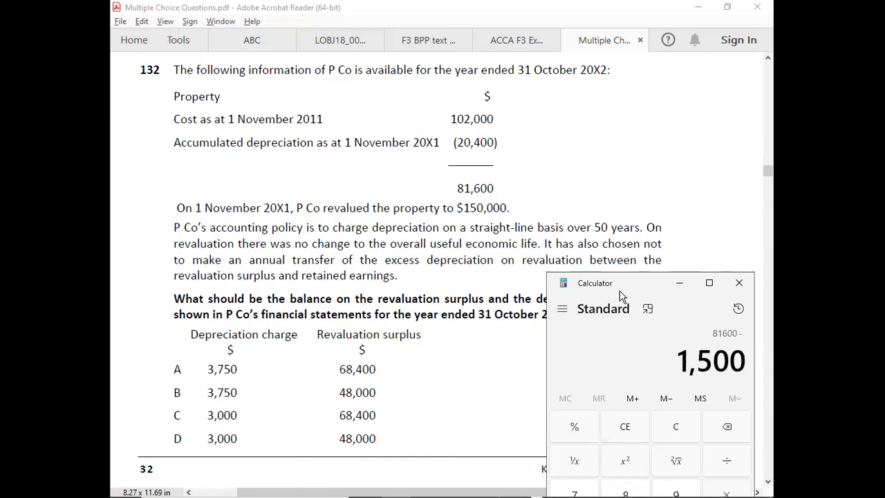
key(Return)
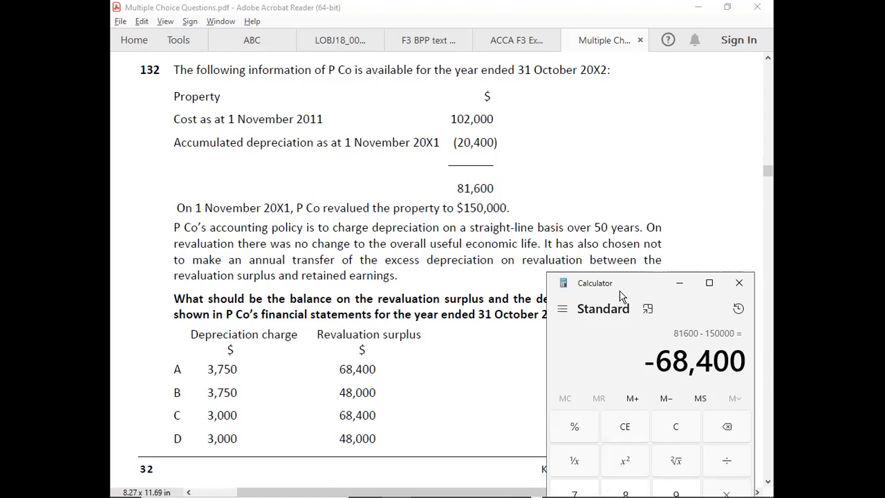
click(566, 46)
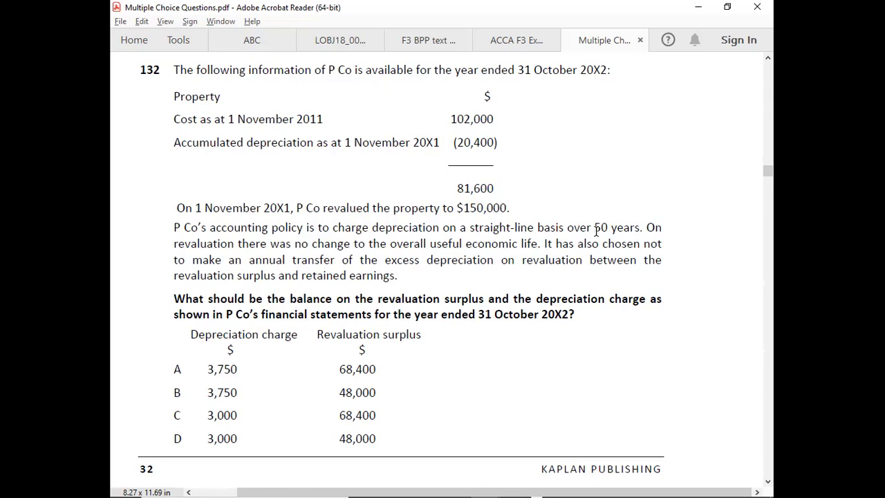
- Review Q.04 on Esoteric's remaining useful life in the ABC document, then return to question 132 in the multiple choice PDF
click(256, 43)
scroll(209, 248, down, 5)
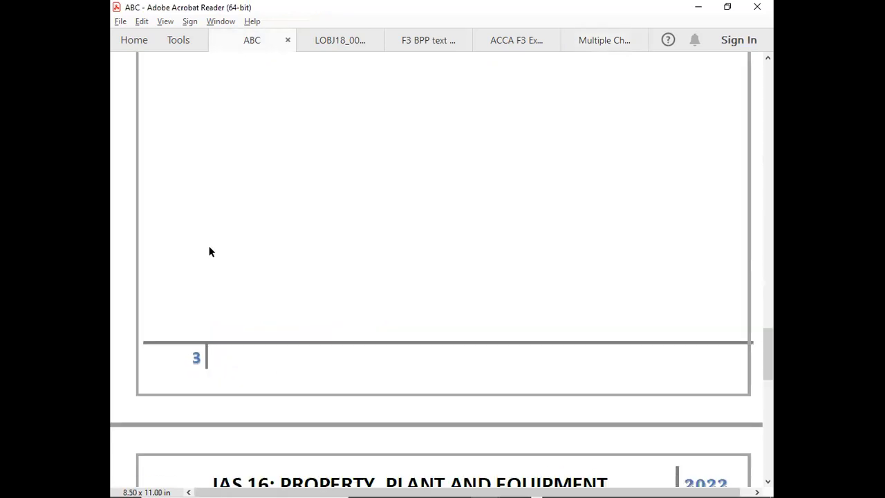
scroll(209, 249, down, 12)
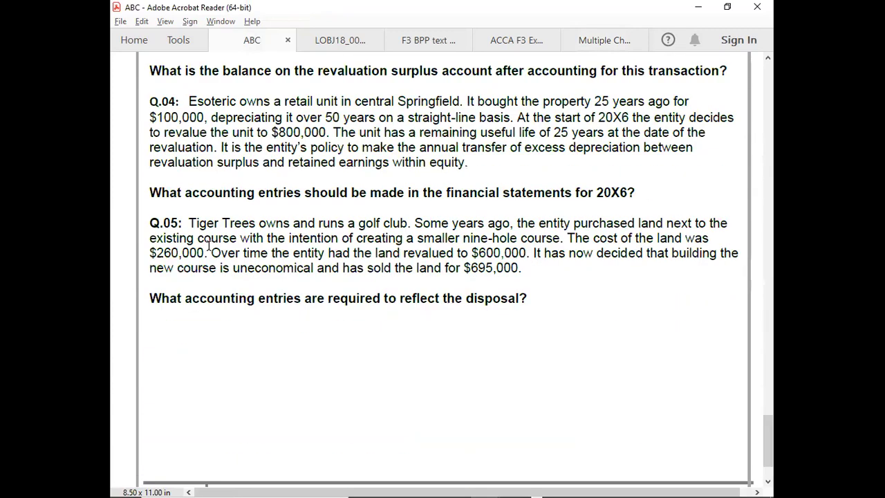
scroll(209, 246, up, 1)
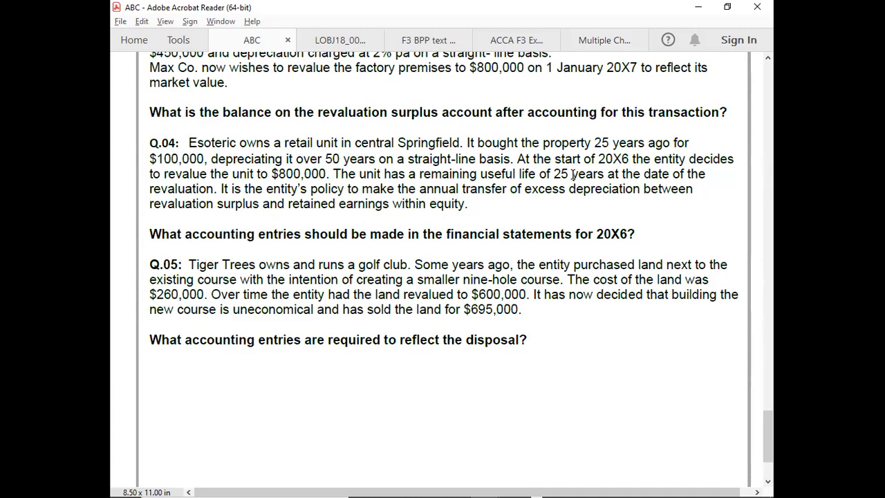
click(606, 40)
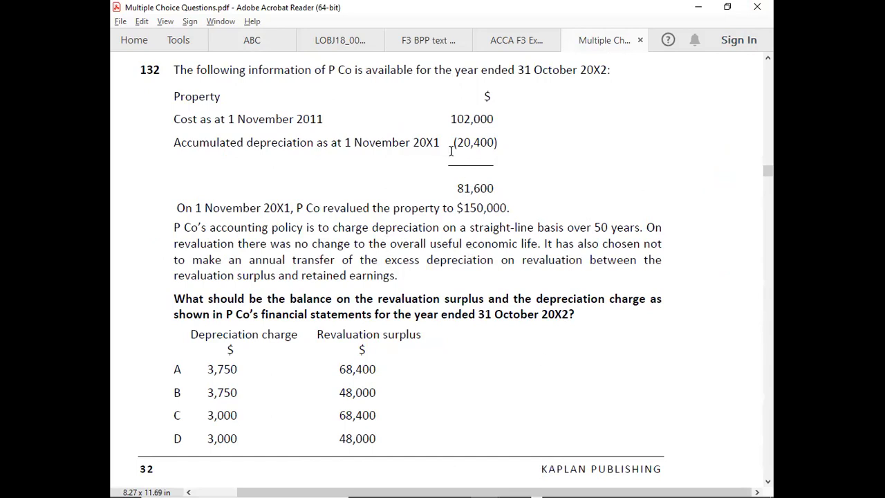
- Switch to the Excel workbook and enter the working "DEP. EXP. = 102000/50 =" in cell B125 below question 107's journal
key(alt+Tab)
key(alt+Tab)
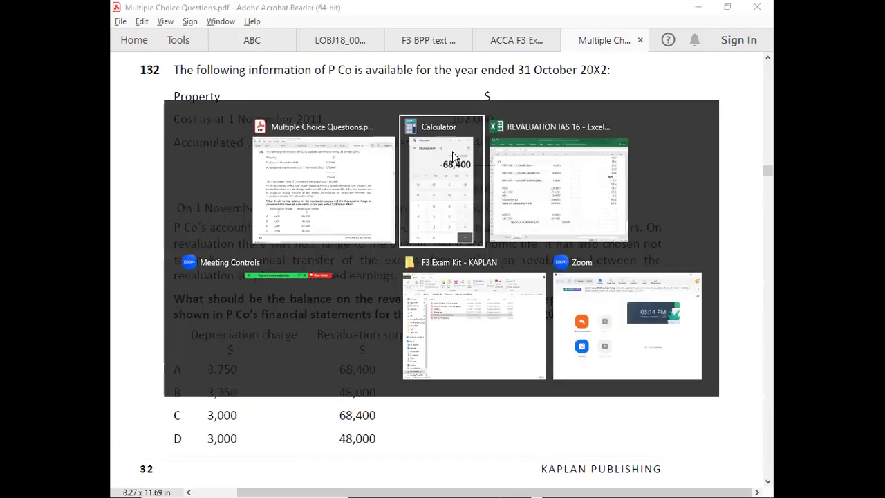
key(Down)
key(Down)
key(Down)
key(Down)
key(Down)
key(Down)
key(Down)
key(Down)
key(Down)
key(Down)
key(Down)
key(Down)
key(Down)
key(Down)
key(Down)
key(Down)
key(Down)
key(Down)
key(Down)
key(Down)
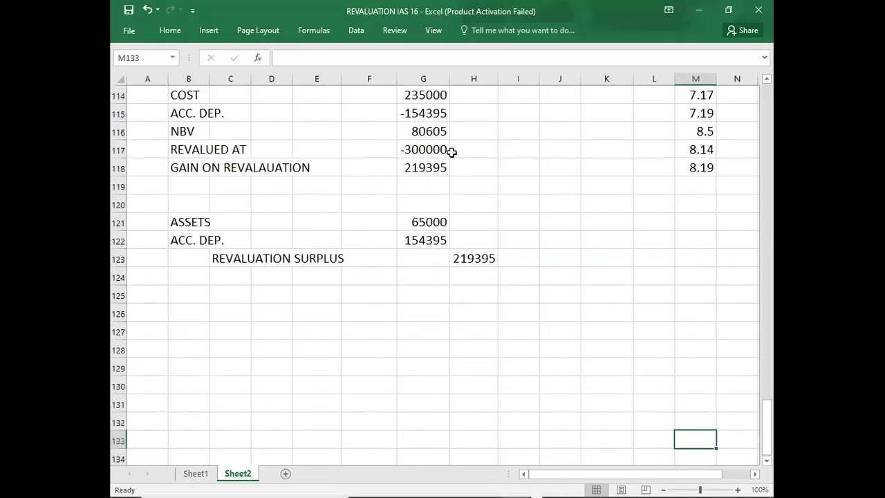
click(180, 115)
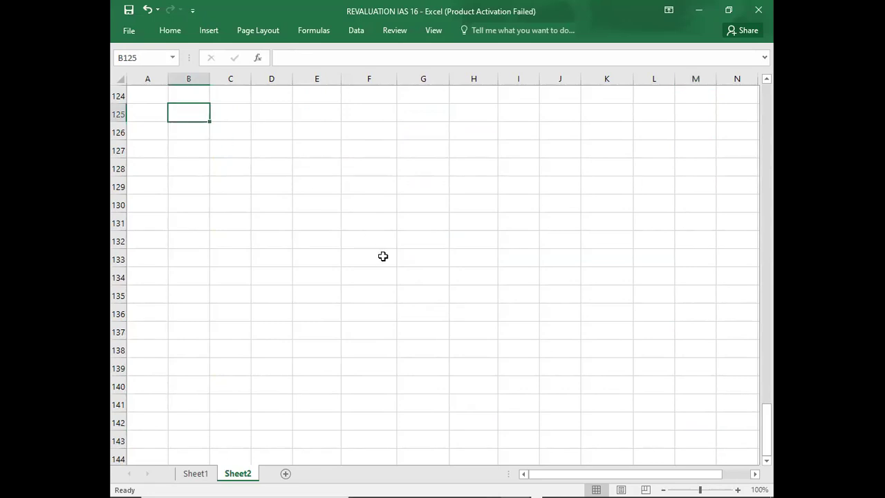
text(DEP. EXP. =)
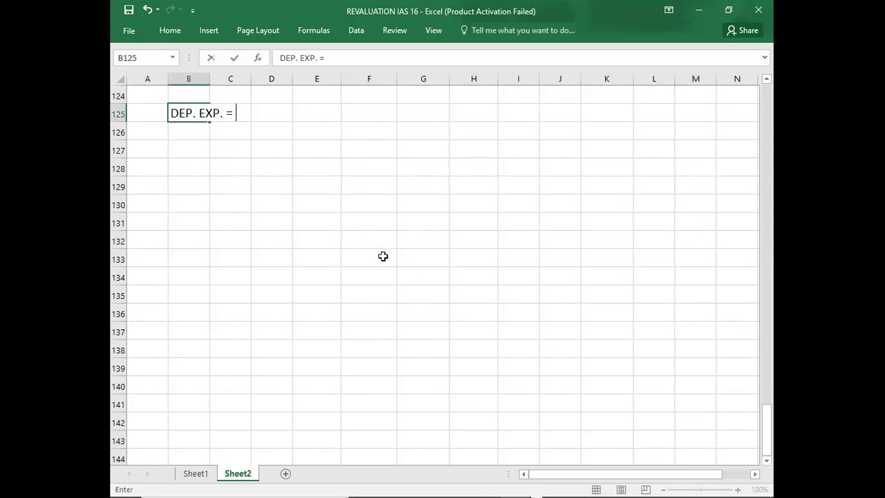
key(alt+Tab)
key(alt+Tab)
text(102000/50 =)
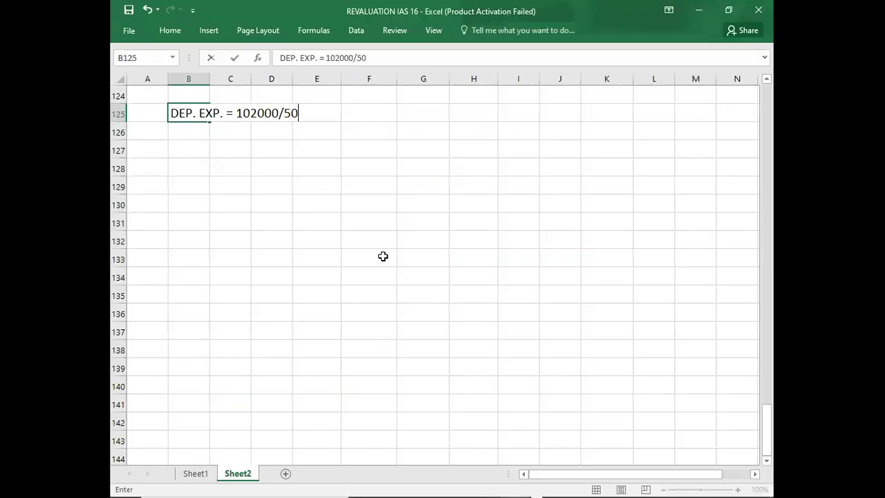
- Enter the annual depreciation of 2040 in cell F125 beside the depreciation working
key(Right)
key(Right)
key(Right)
key(Right)
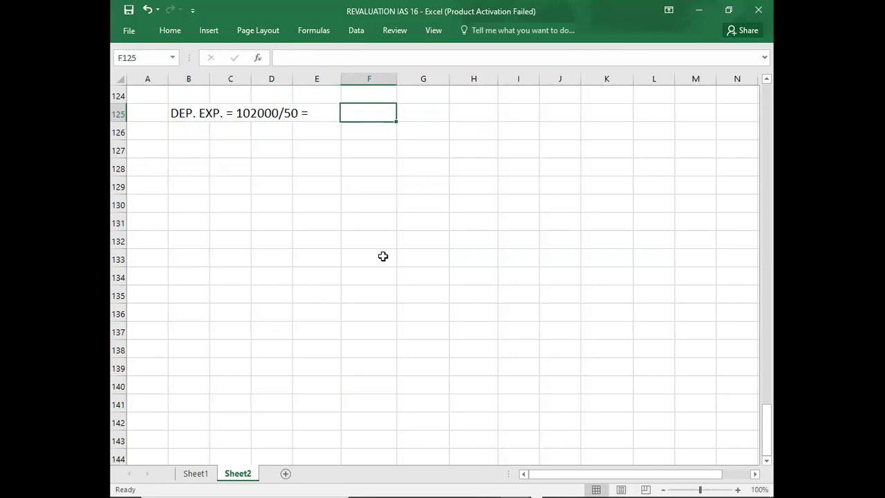
text(2040)
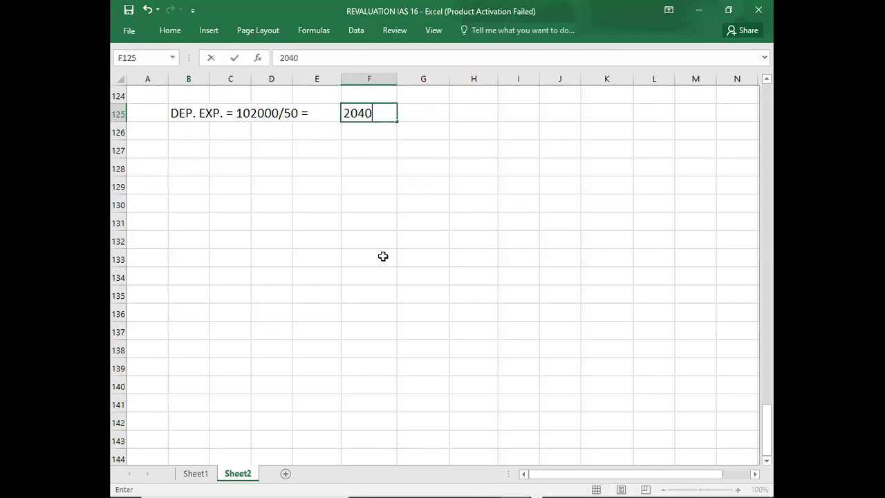
key(Return)
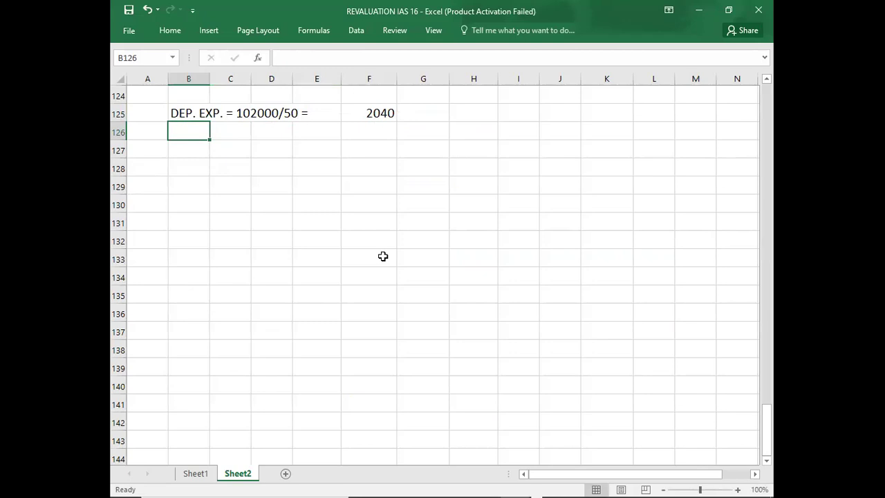
- Check question 132's accumulated depreciation in the PDF, and enter "LIFE = 20400/2040 = 10 YEARS" in cell B127 of the Excel workbook
key(alt+Tab)
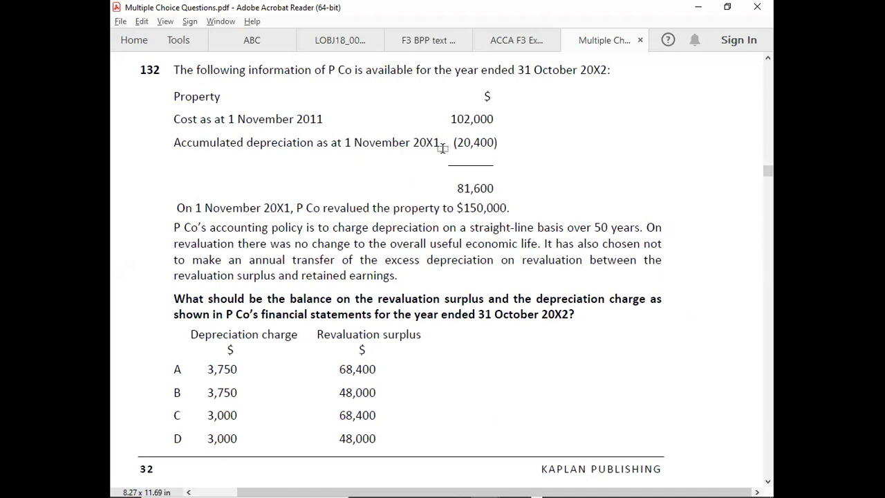
key(alt+Tab)
click(200, 151)
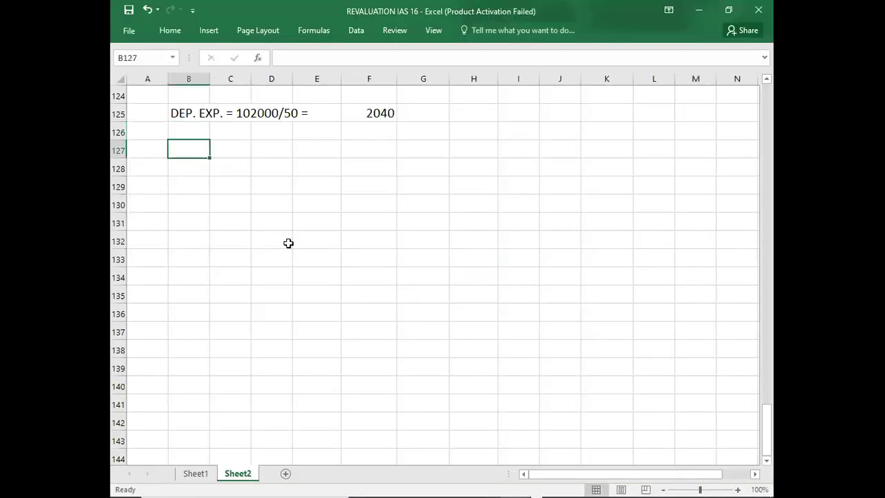
text(LIFE)
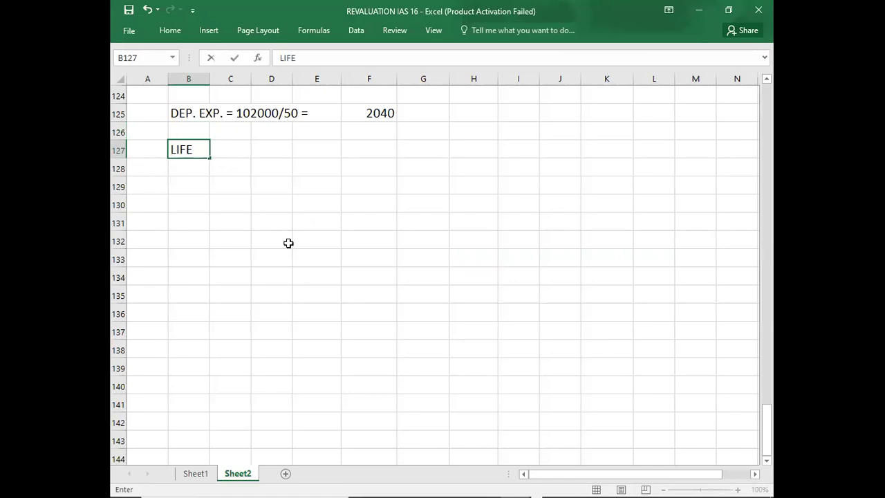
text( = 20400/2040 = 10)
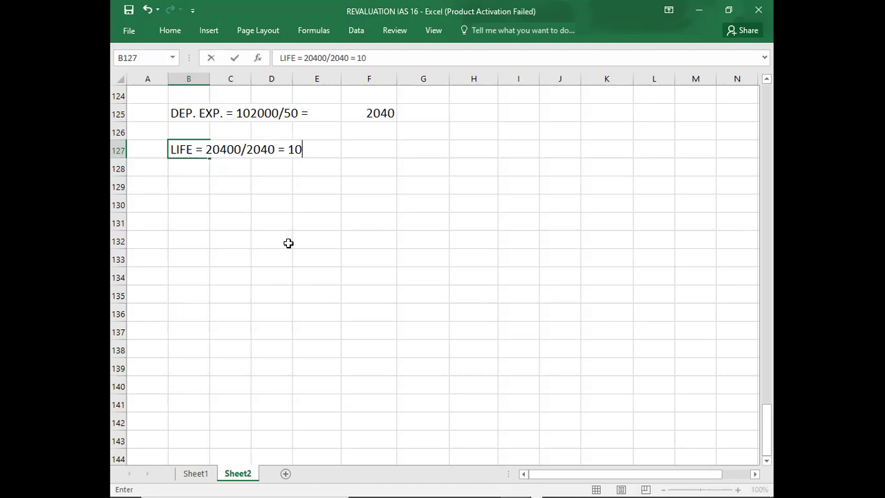
text( YEARS)
key(Return)
key(Return)
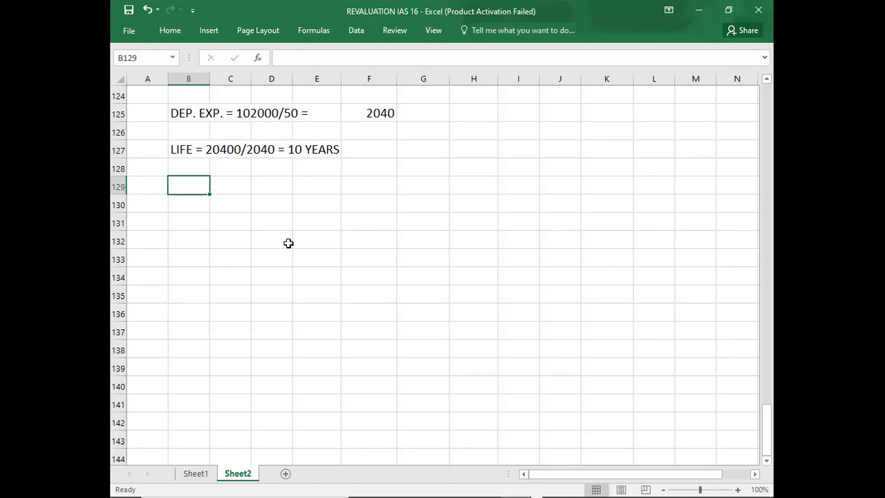
- Enter the working "REMAINING LIFE = 50-10 = 40" in cell B129 below the elapsed life working
text(REMAINING LIFE = 50-10 = 40)
key(Return)
key(Return)
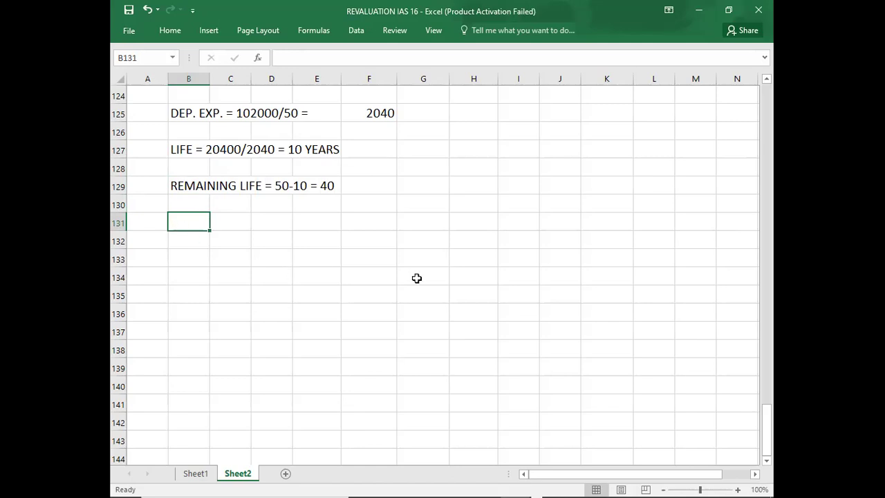
- Write "REVISED DEP. EXP. = 150000/40 =" in cell B131, checking the revalued amount in question 132 of the PDF
text(REVISED )
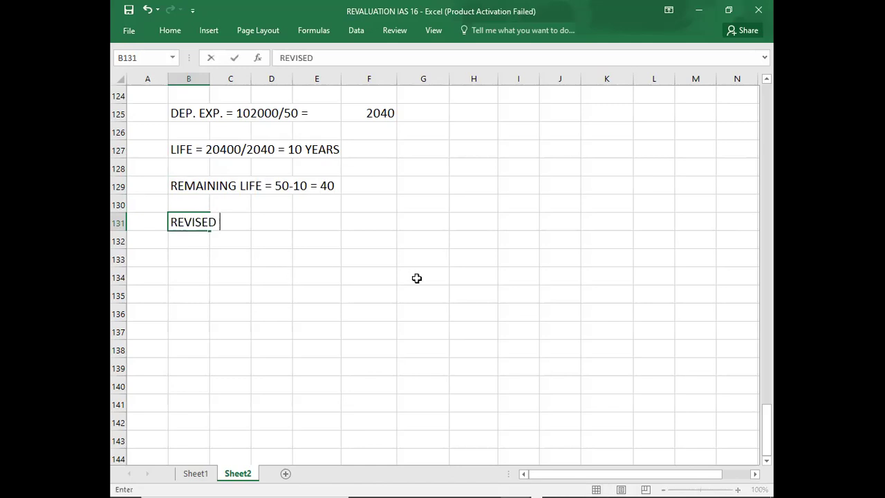
text(DE.)
key(BackSpace)
text(P. EXP. =)
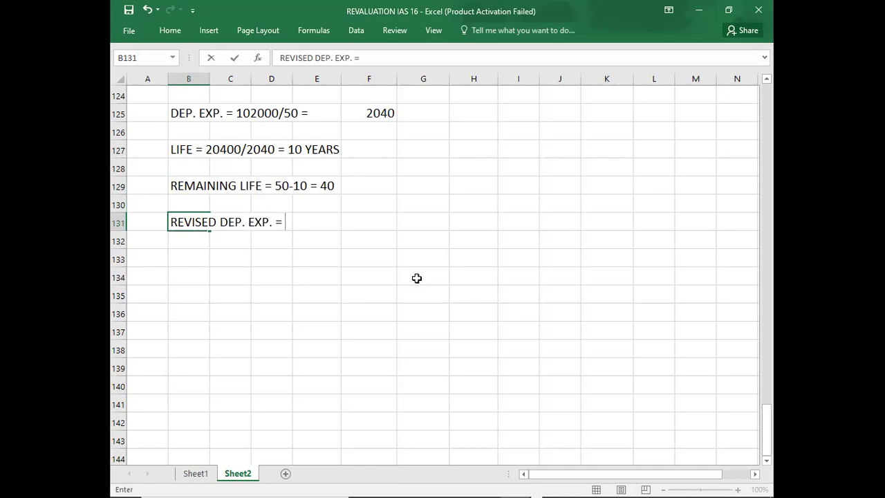
key(alt+Tab)
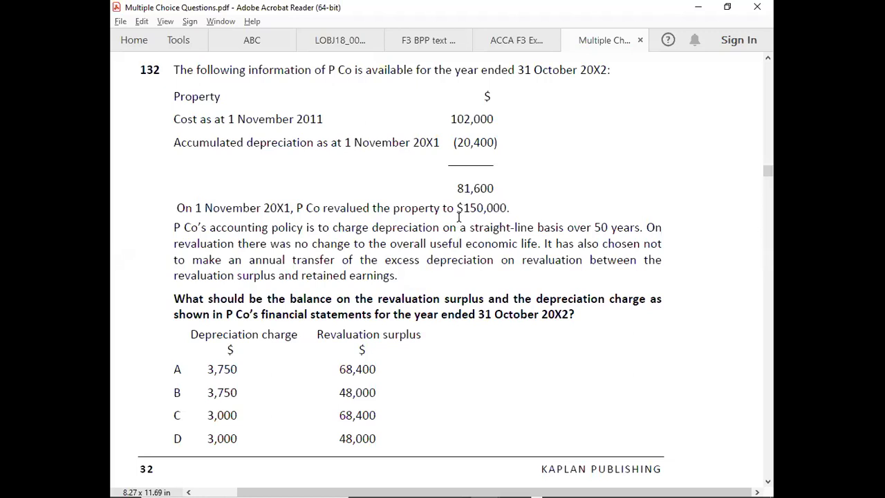
key(alt+Tab)
text(1500000)
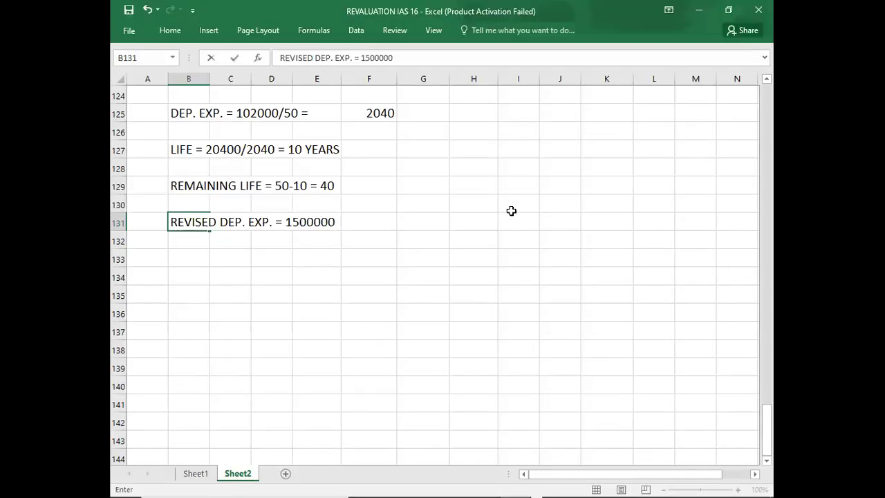
key(BackSpace)
text(/40 =)
- Enter the revised depreciation of 3750 in cell G131 and compare it with question 132's answer options in the PDF
key(Right)
key(Right)
key(Right)
key(Right)
key(Right)
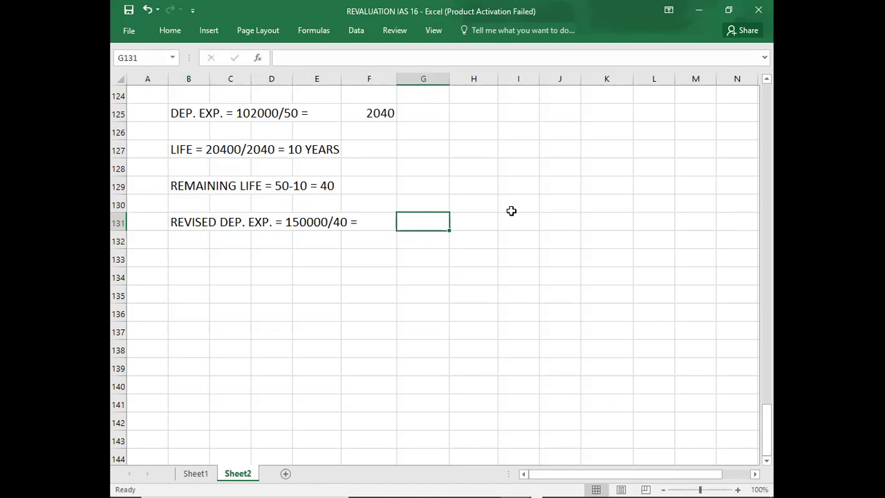
text(37)
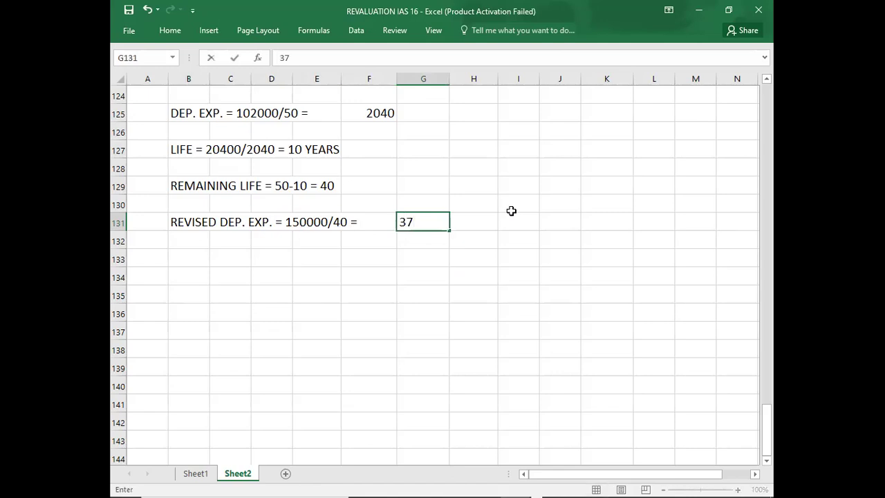
text(50)
key(Return)
key(Return)
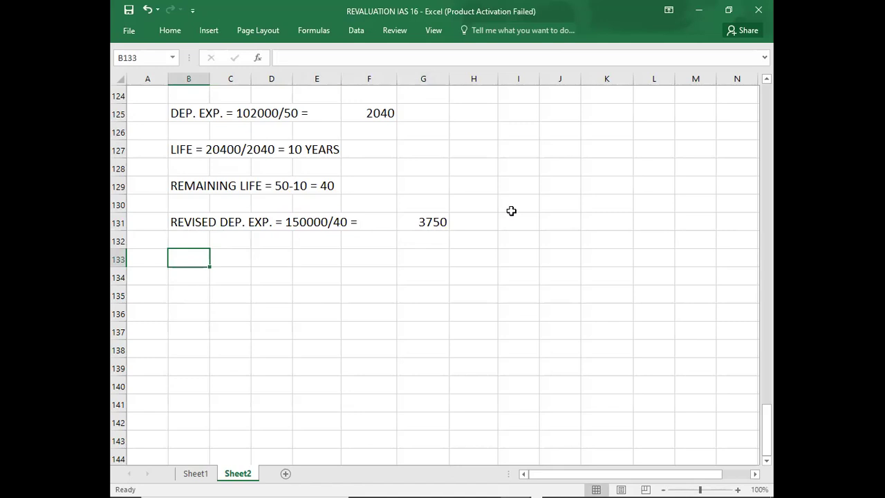
key(alt+Tab)
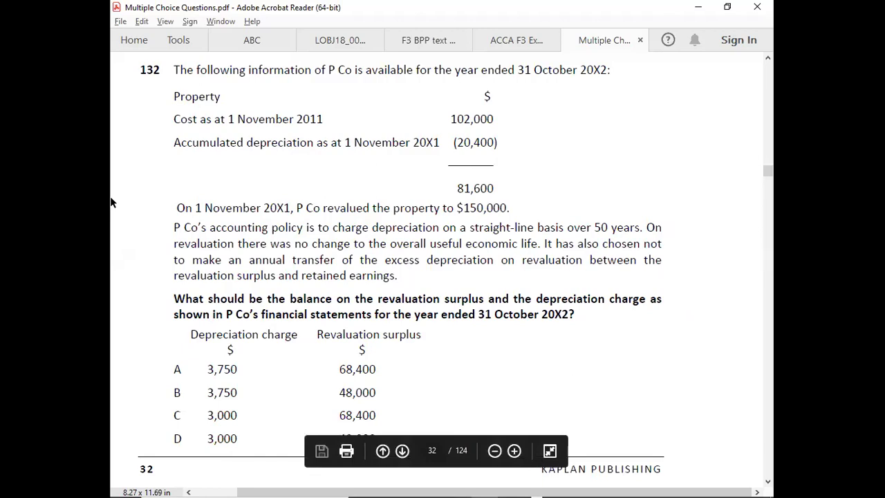
key(alt+Tab)
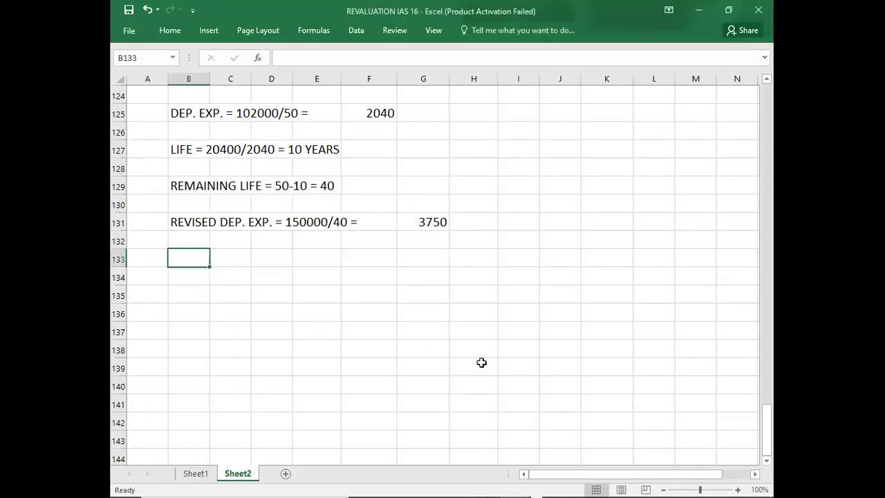
- Go back to the Kaplan question list in column M and select question 263, which follows 132
key(Up)
key(Up)
key(Up)
key(Up)
key(Up)
key(Up)
key(Up)
key(Up)
key(Up)
key(Up)
key(Up)
key(Up)
key(Up)
key(Up)
key(Up)
key(Up)
key(Up)
key(Up)
key(Up)
key(Up)
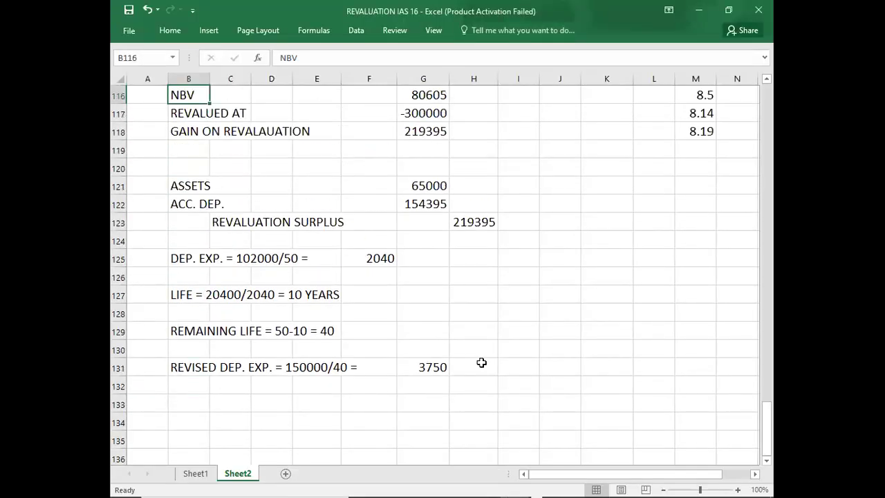
key(Up)
key(Up)
key(Up)
key(Up)
key(Up)
key(Up)
key(Up)
key(Up)
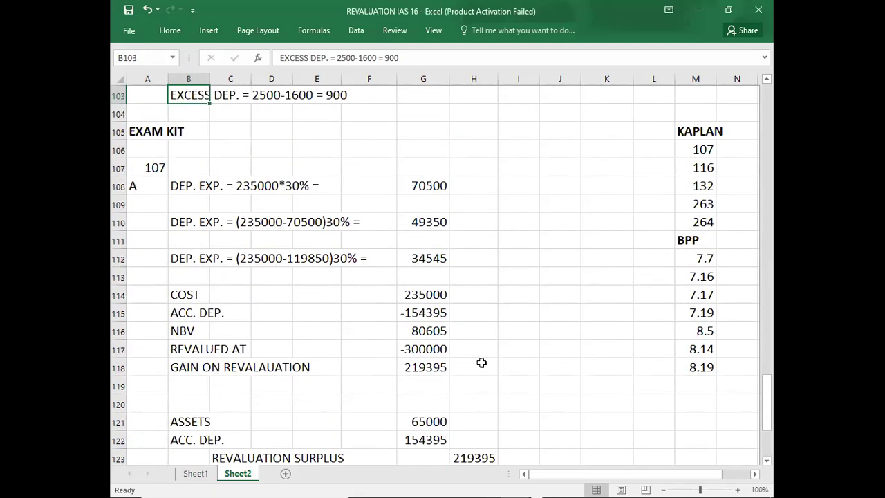
click(689, 200)
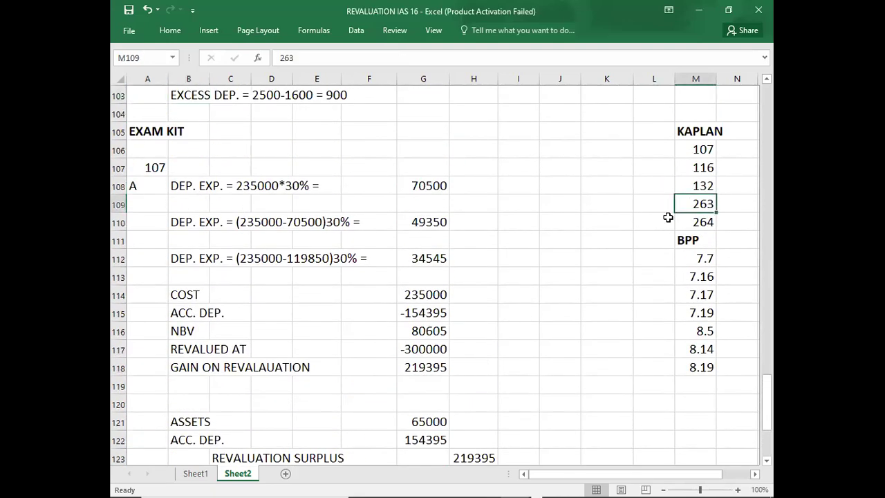
- Switch to the multiple choice PDF and look for question 263 beyond question 132
key(alt+Tab)
key(alt+Tab)
scroll(563, 272, down, 1)
scroll(564, 271, down, 8)
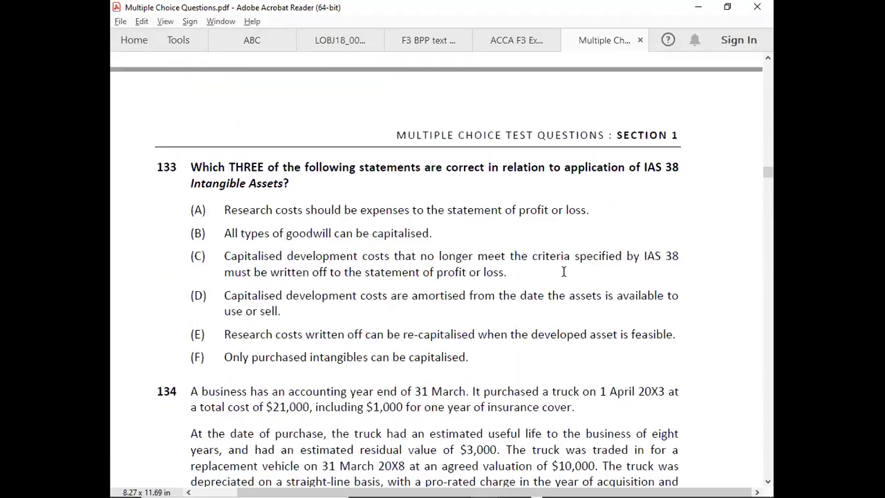
scroll(564, 272, down, 20)
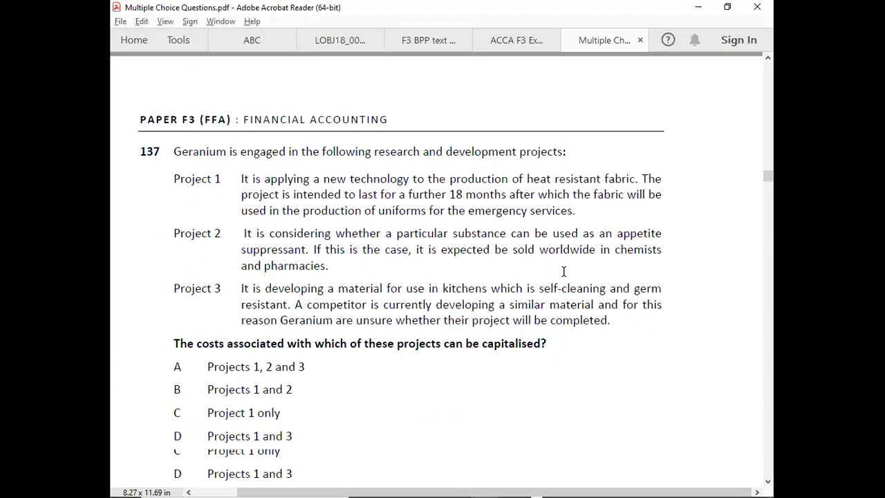
scroll(563, 272, down, 20)
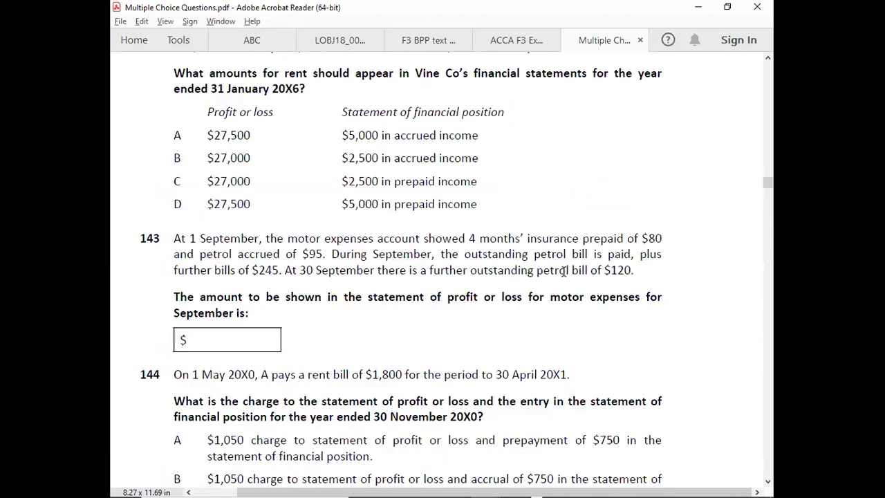
scroll(563, 277, up, 15)
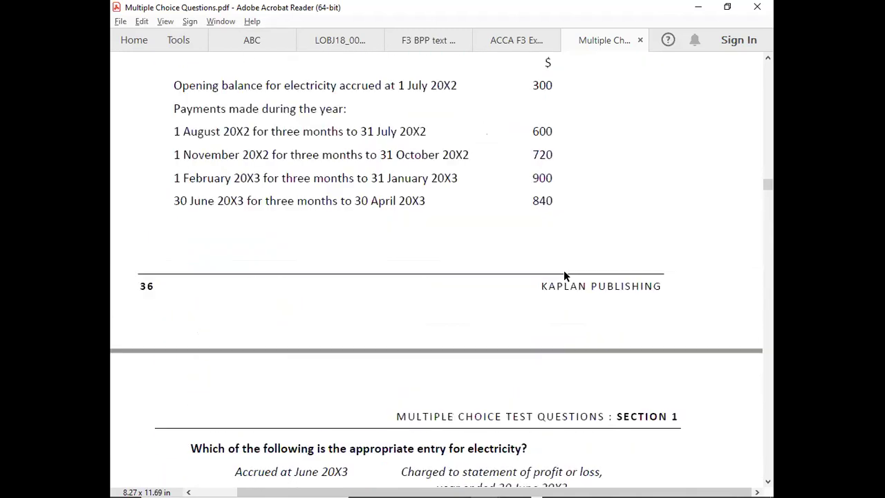
scroll(564, 277, up, 20)
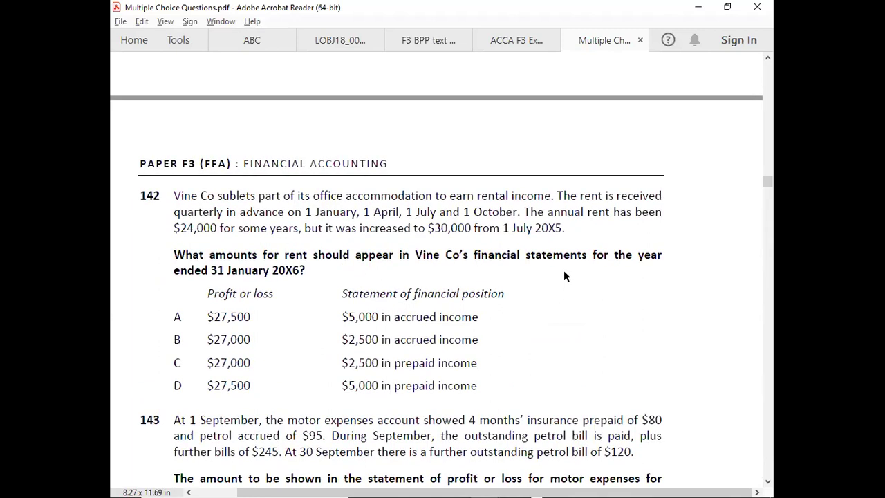
scroll(564, 276, up, 7)
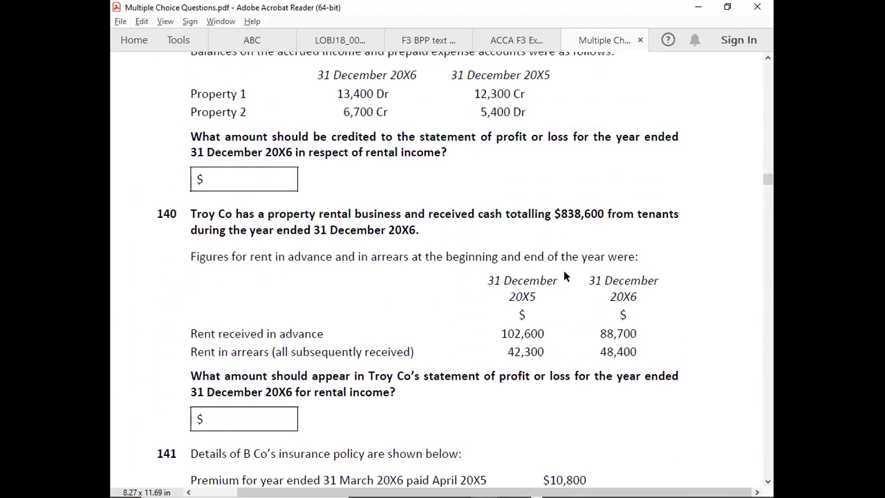
scroll(564, 275, down, 15)
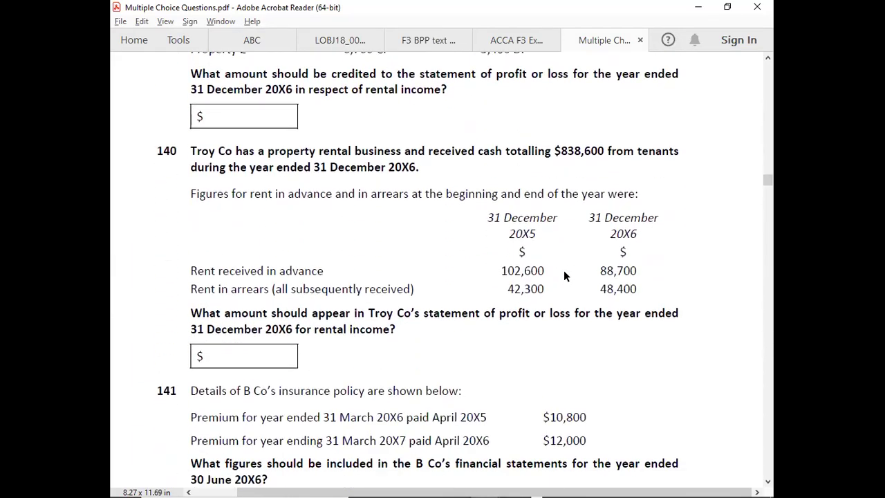
scroll(564, 276, down, 20)
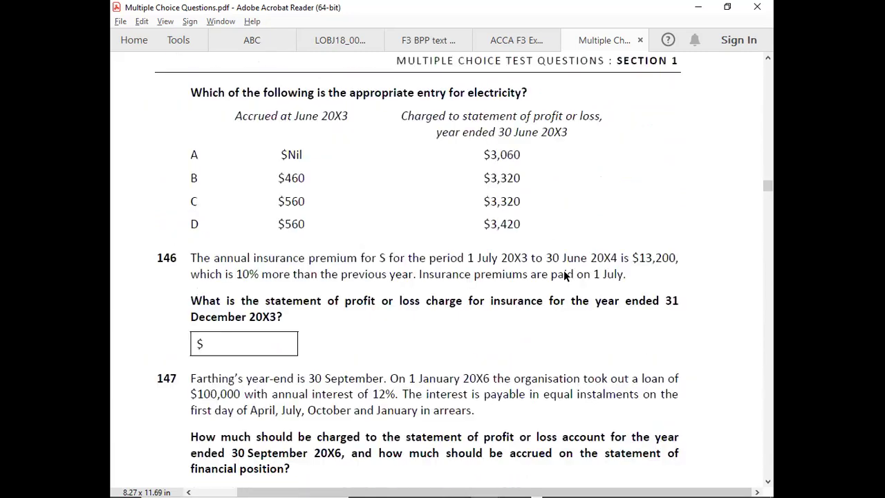
scroll(564, 276, down, 10)
scroll(564, 276, up, 5)
scroll(564, 276, down, 20)
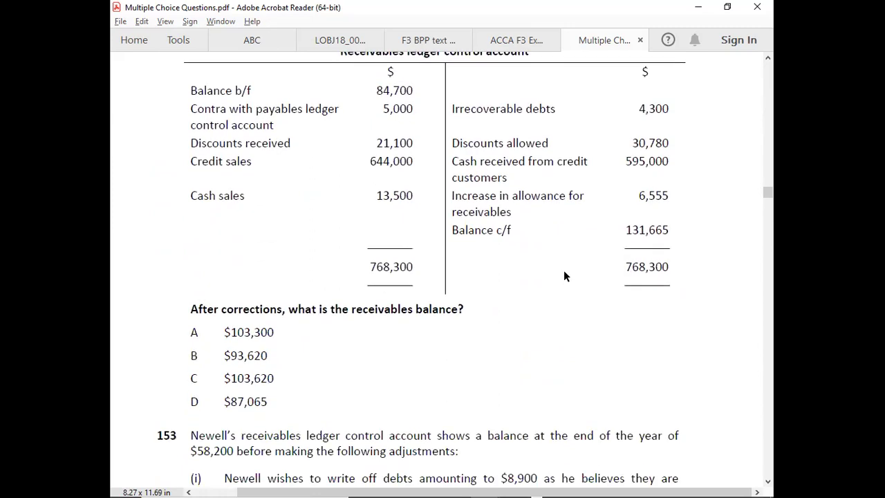
scroll(563, 276, down, 20)
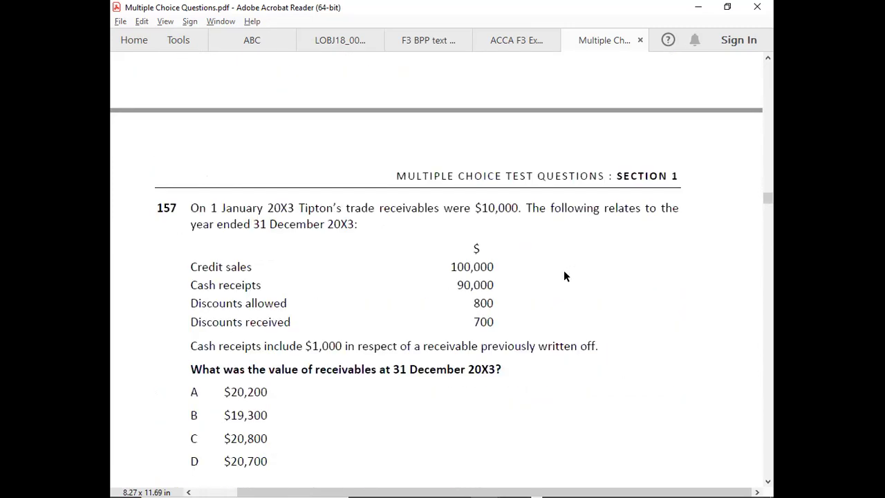
scroll(563, 276, down, 20)
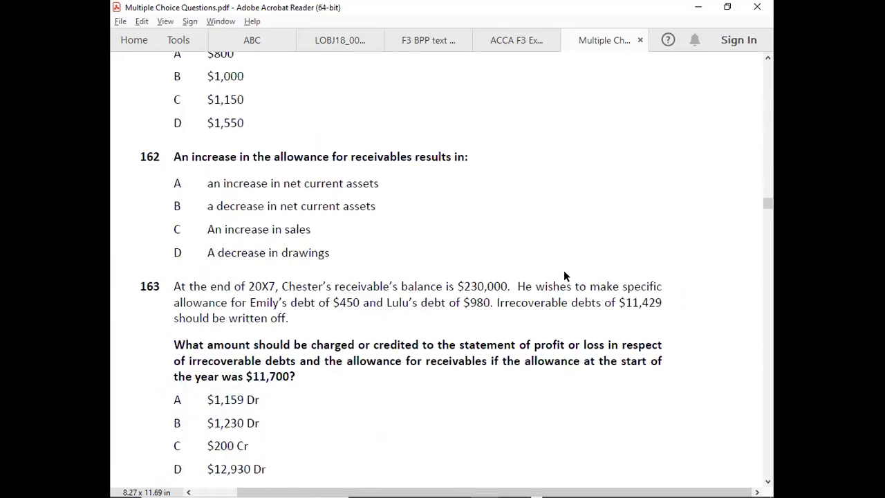
scroll(564, 272, down, 20)
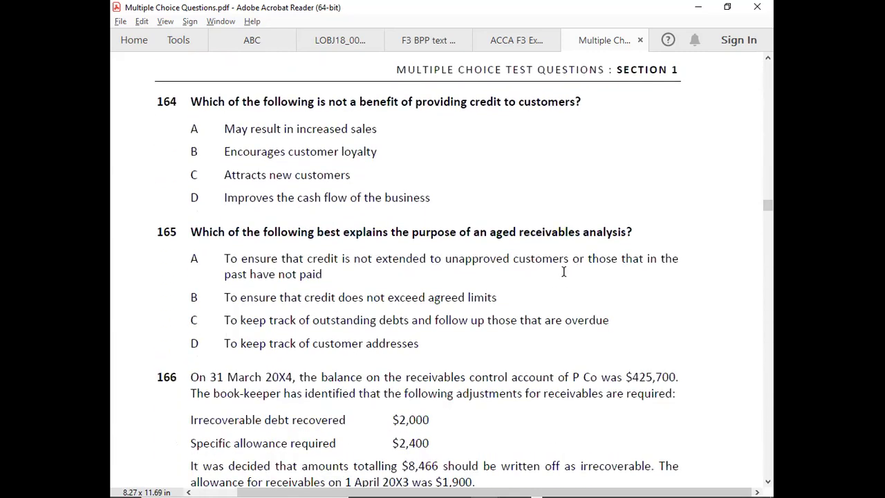
scroll(564, 272, down, 15)
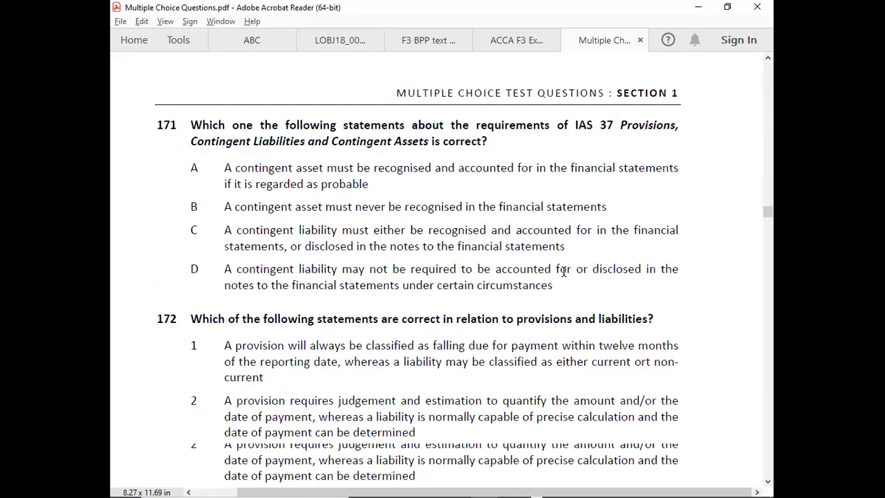